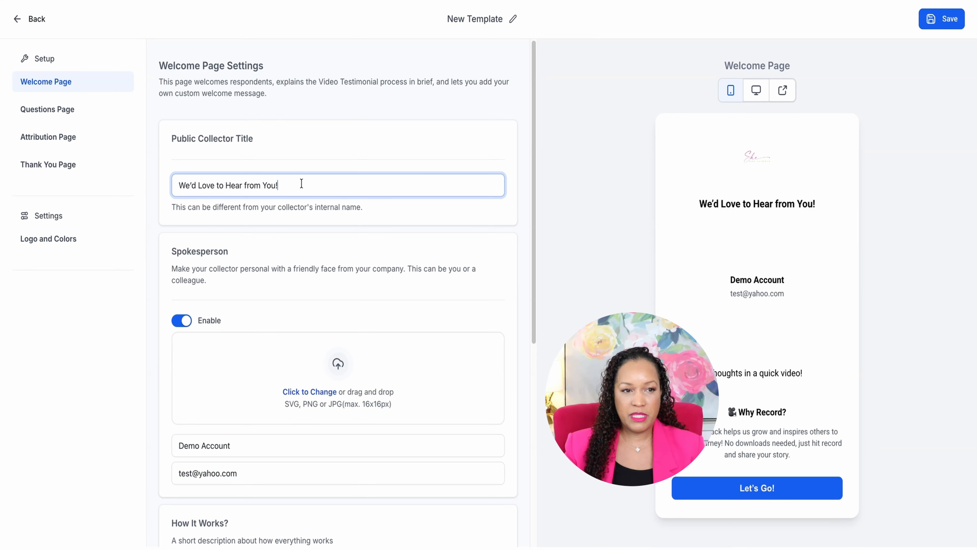
Disable the spokesperson section of the Welcome Page and enable it again
scroll(301, 184, down, 3)
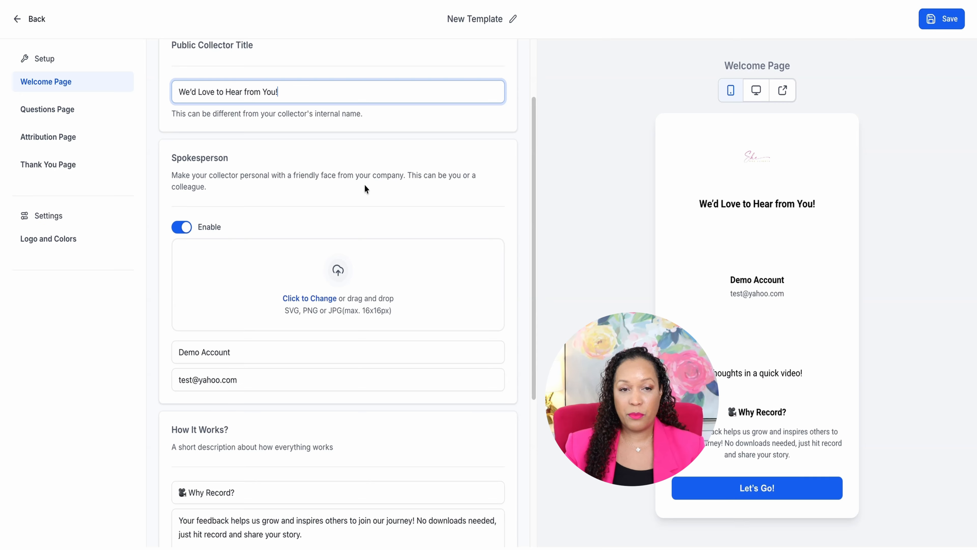
click(184, 227)
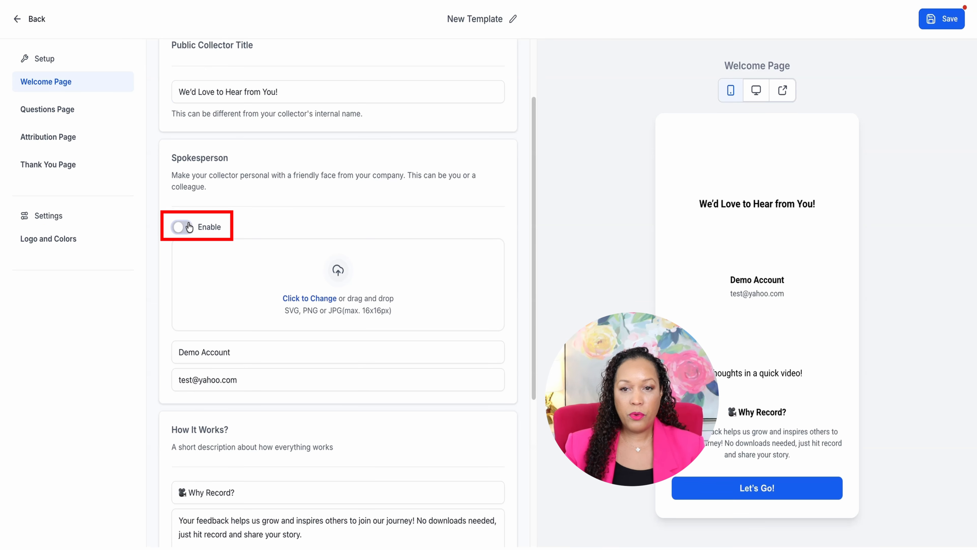
click(189, 227)
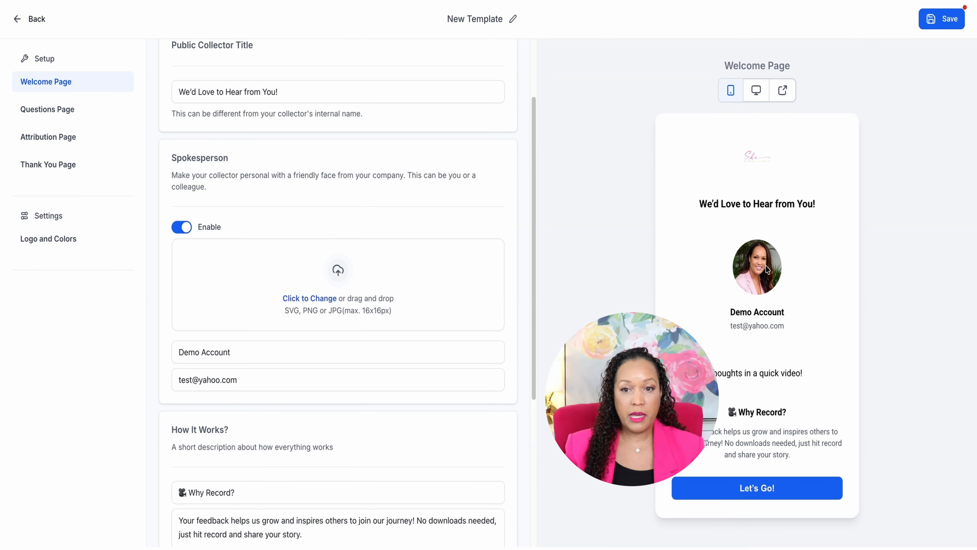
Replace the placeholder spokesperson details on the Welcome Page with the spokesperson's name and email address
click(286, 346)
double_click(288, 346)
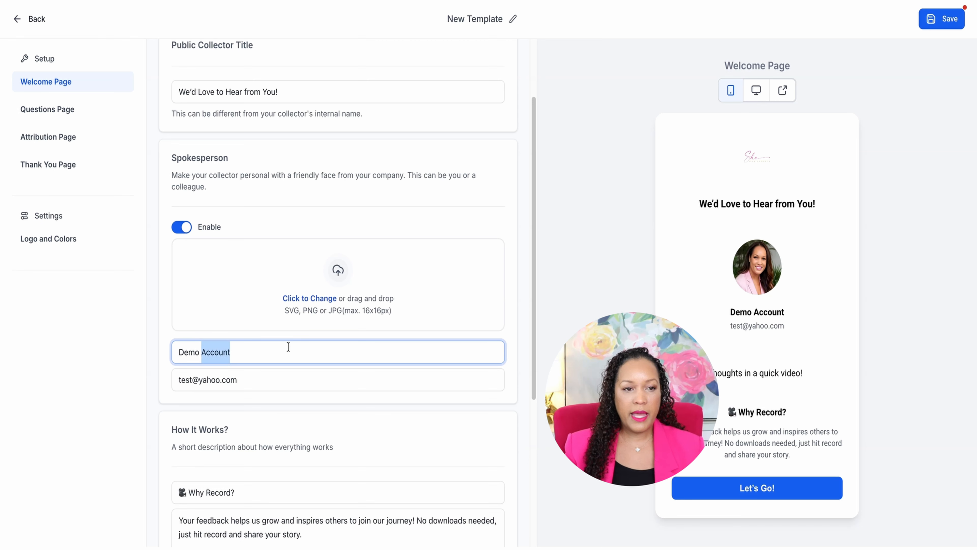
triple_click(288, 346)
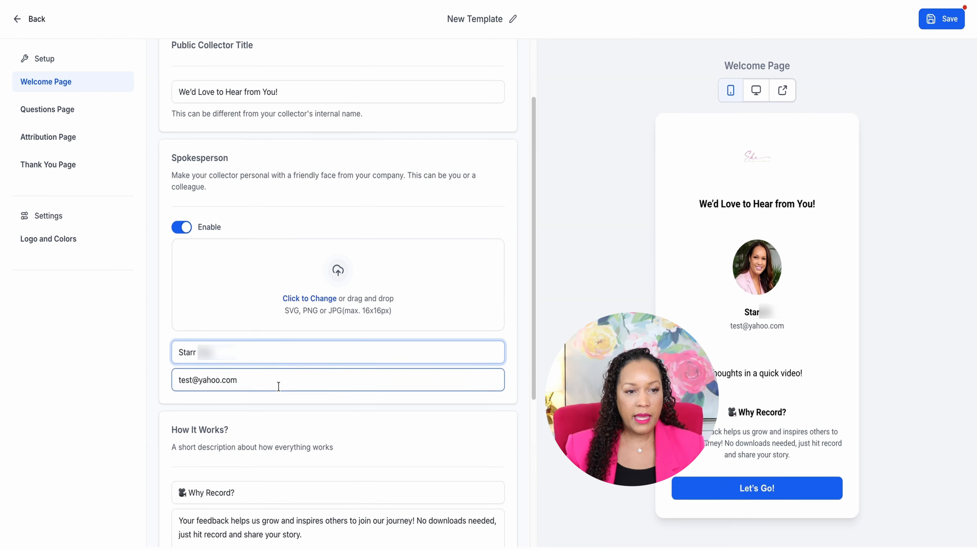
drag(277, 386, 147, 381)
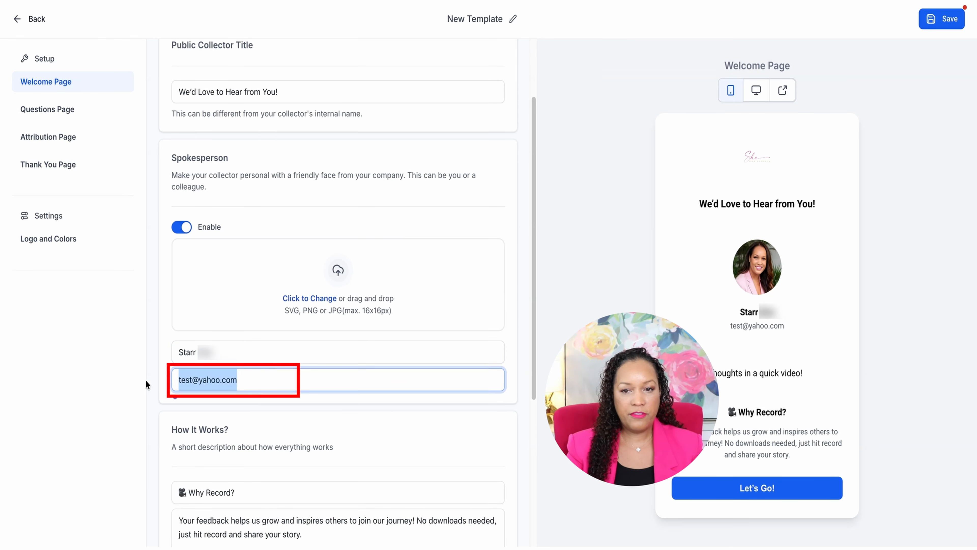
text(starr@demo.com)
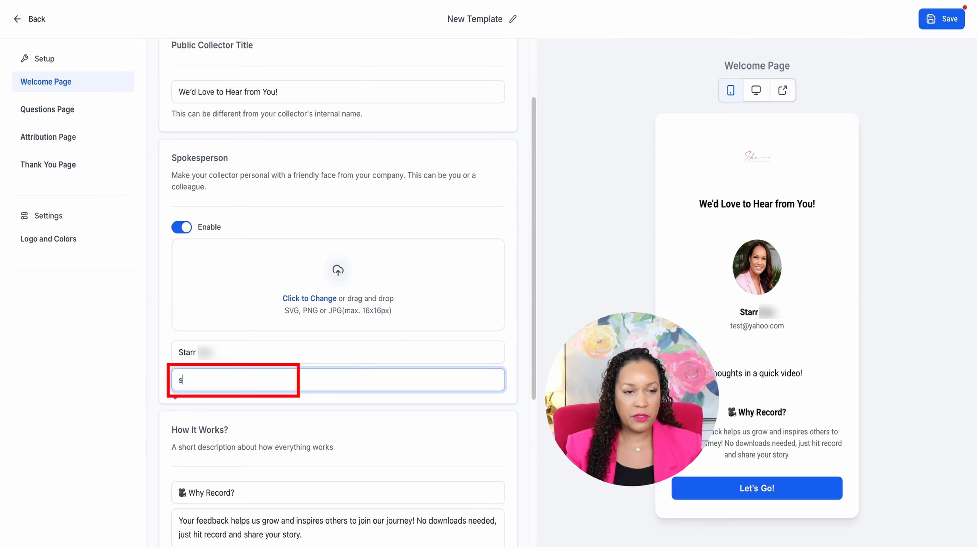
Review the How It Works heading and description and the welcome message, comparing them with the page preview
scroll(273, 316, down, 3)
scroll(251, 355, down, 1)
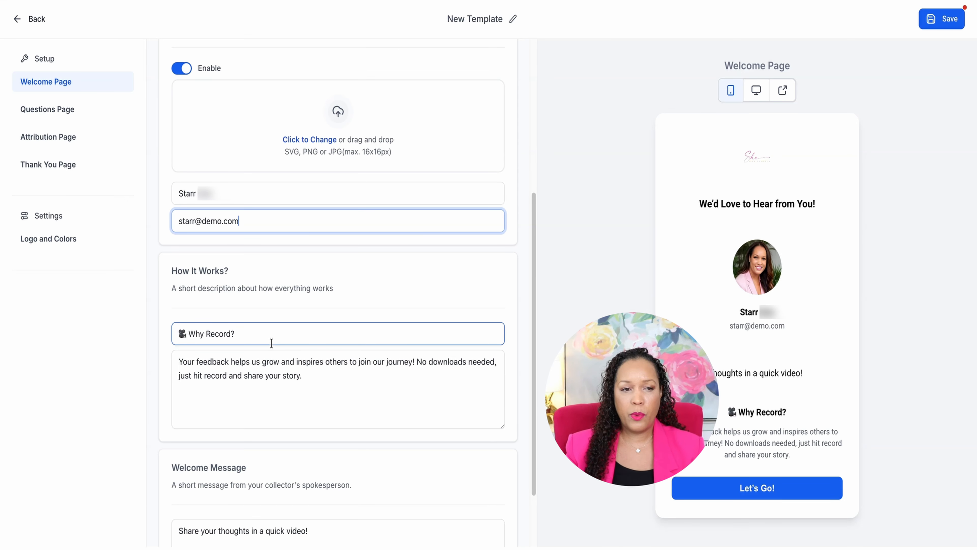
click(261, 331)
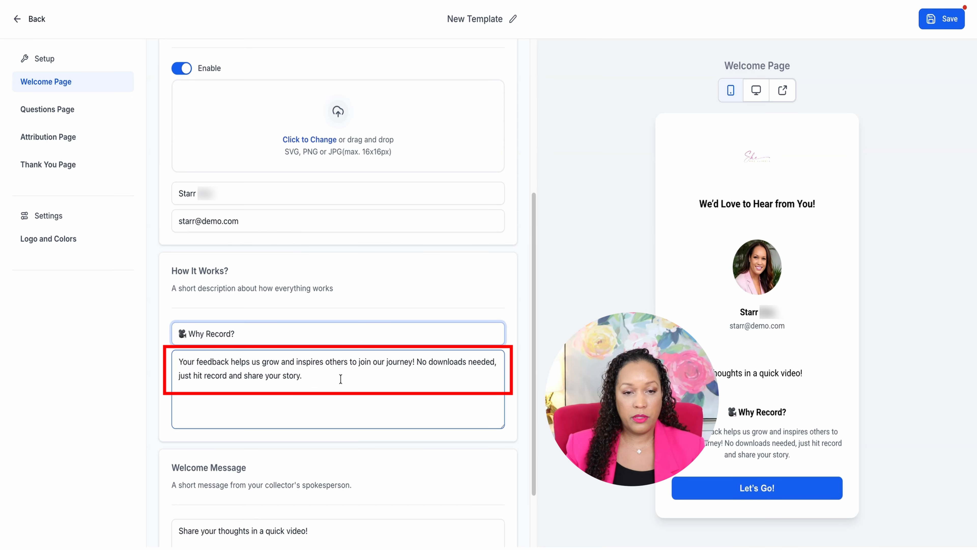
scroll(323, 380, down, 1)
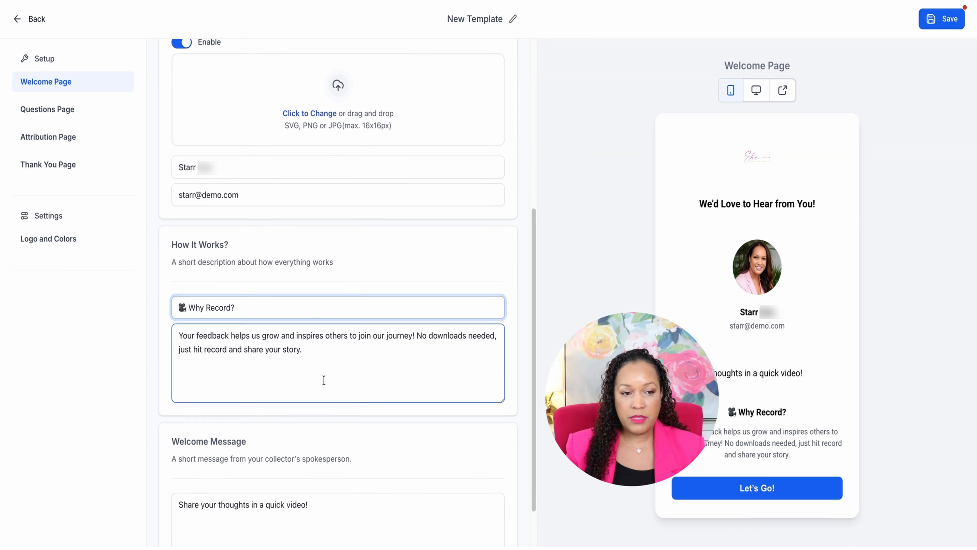
scroll(324, 380, down, 2)
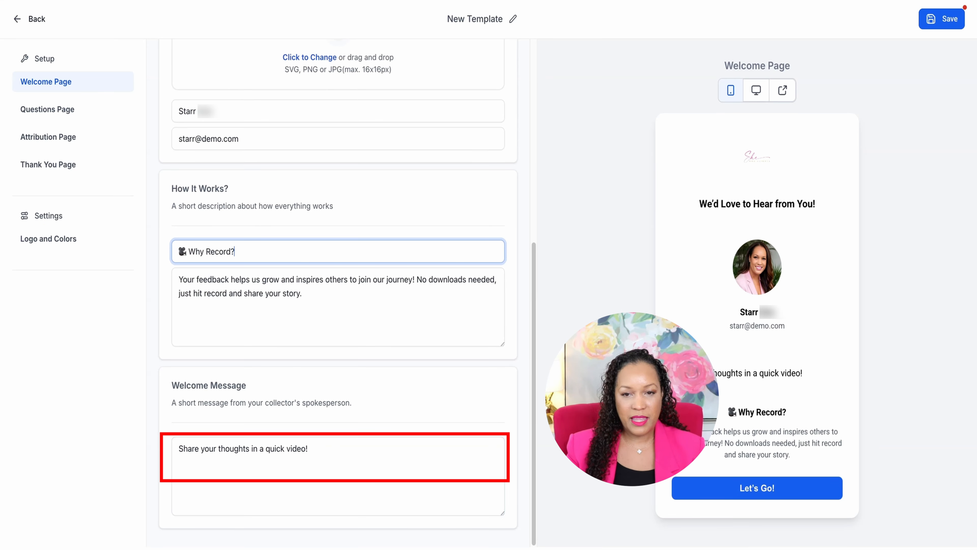
click(700, 373)
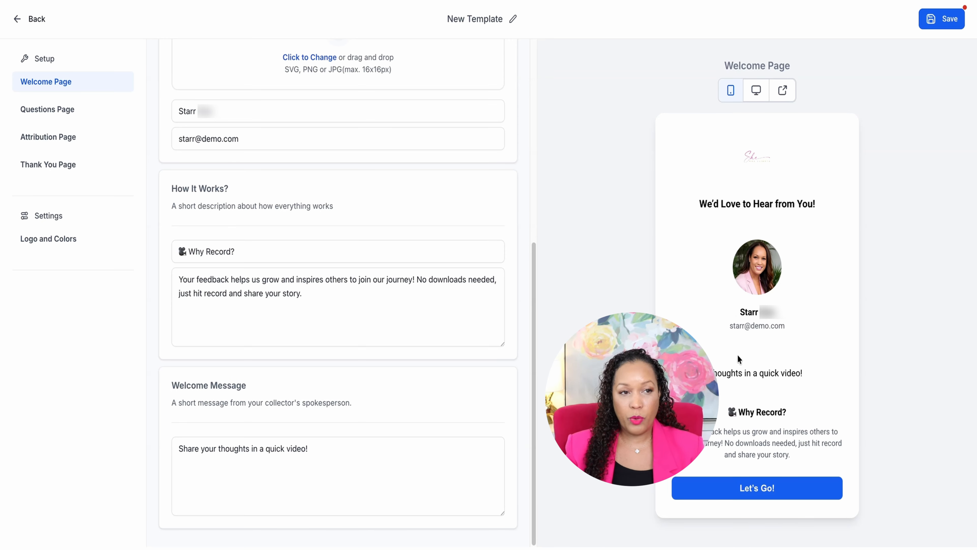
scroll(141, 133, up, 10)
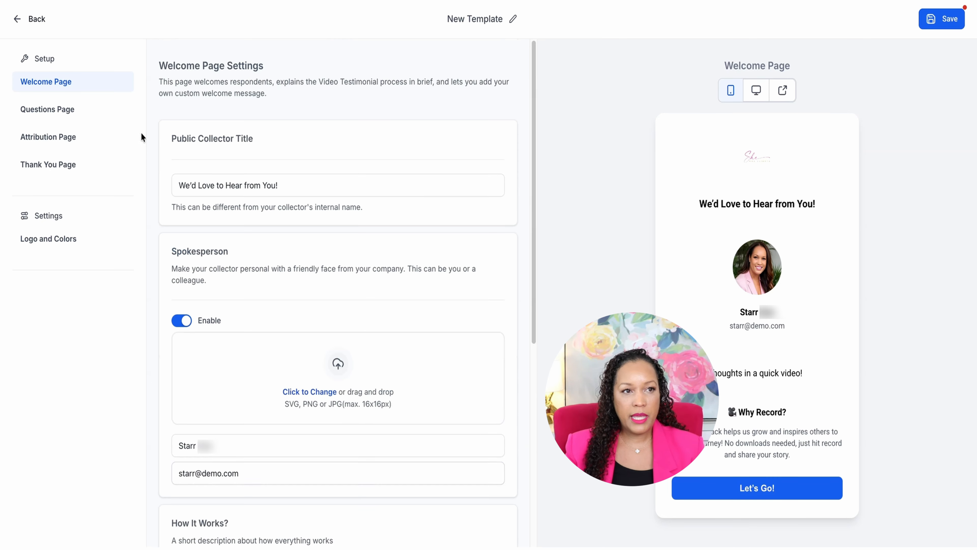
Change the second question on the Questions Page to "Why would You Recommend Us"
click(63, 111)
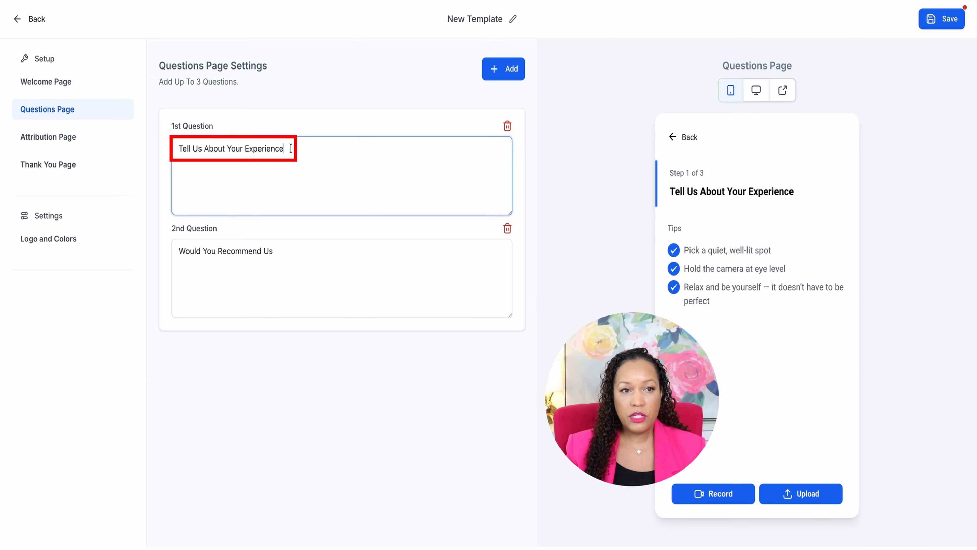
drag(284, 148, 180, 147)
click(316, 146)
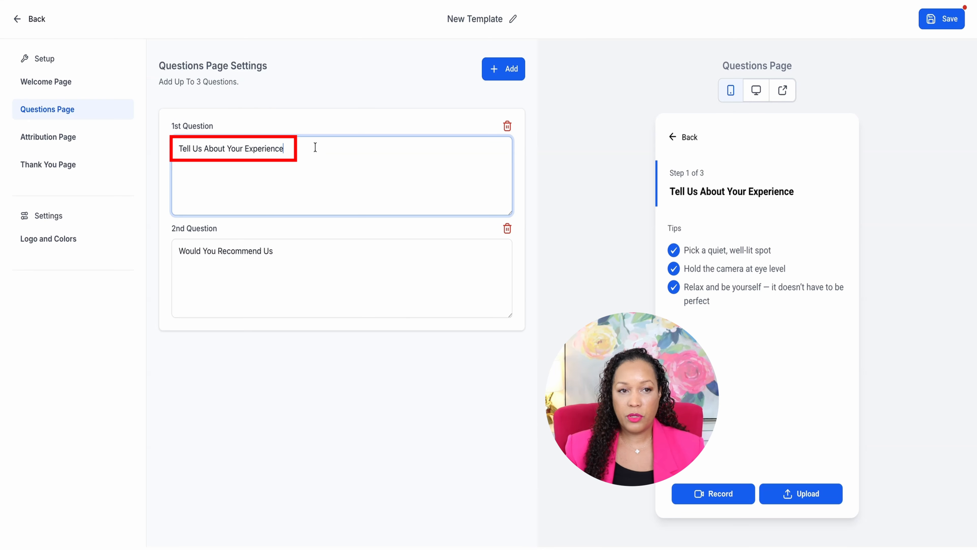
click(284, 254)
key(BackSpace)
text(Why )
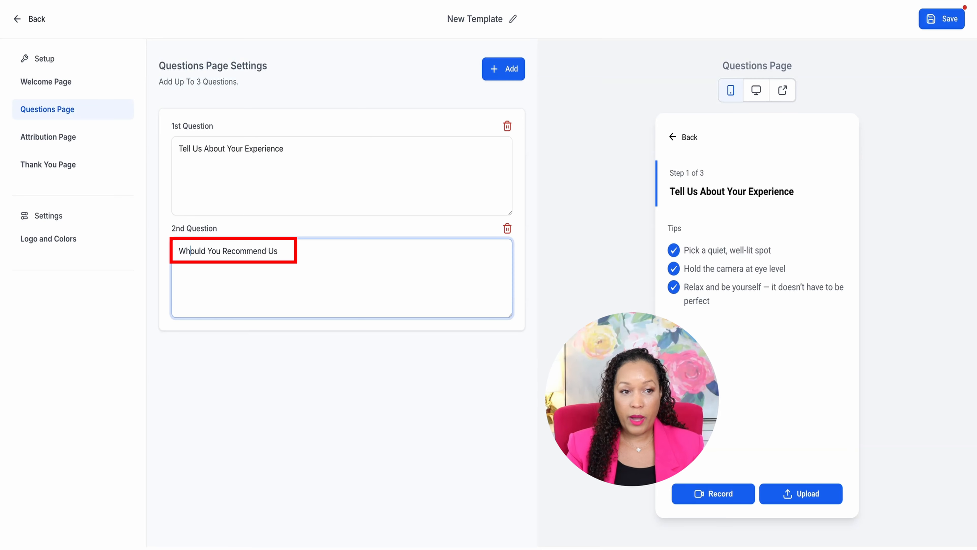
text(w)
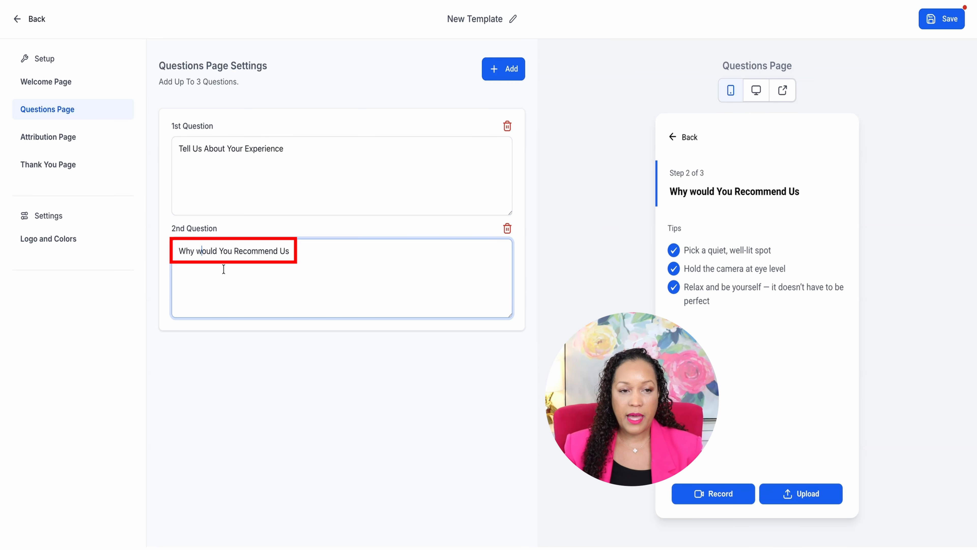
Add a third question to the Questions Page and delete it again
click(500, 68)
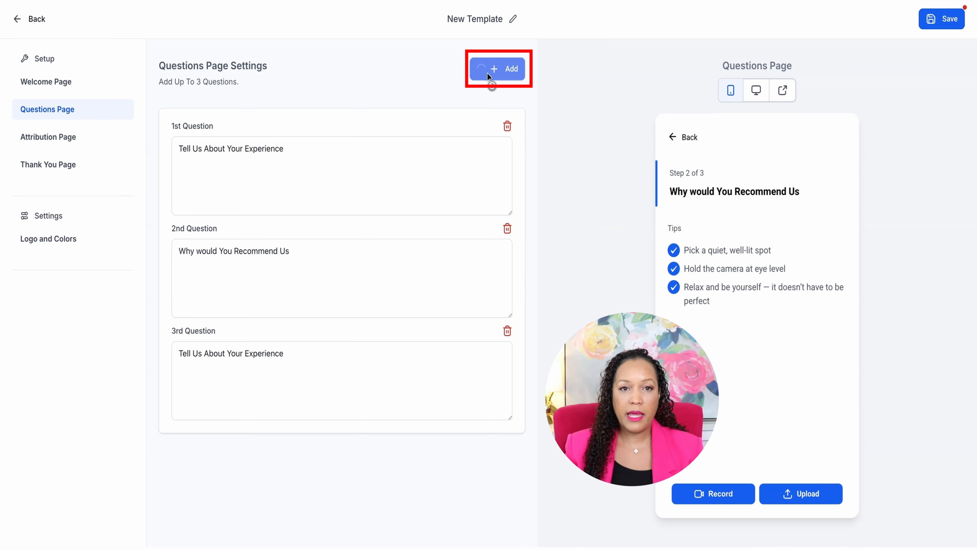
click(292, 359)
drag(289, 356, 140, 350)
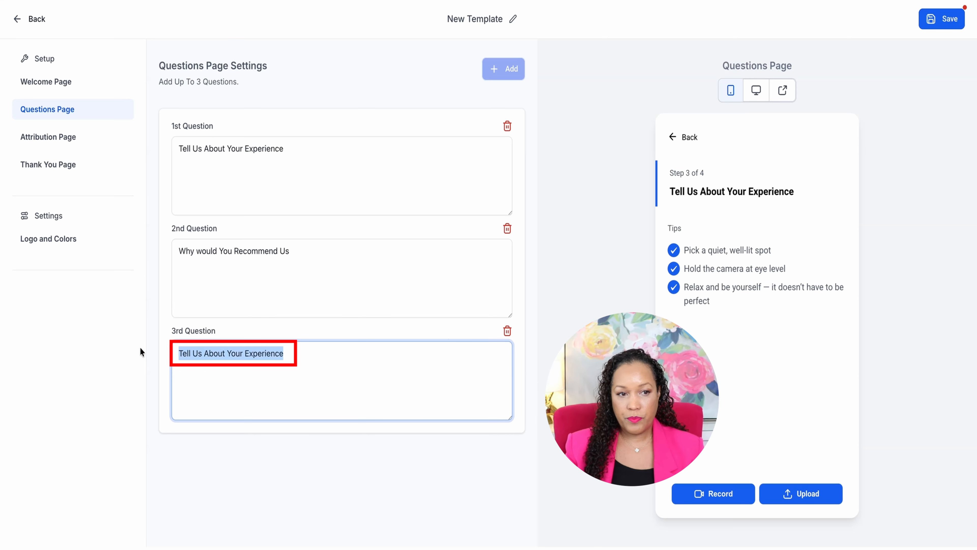
click(507, 331)
click(507, 331)
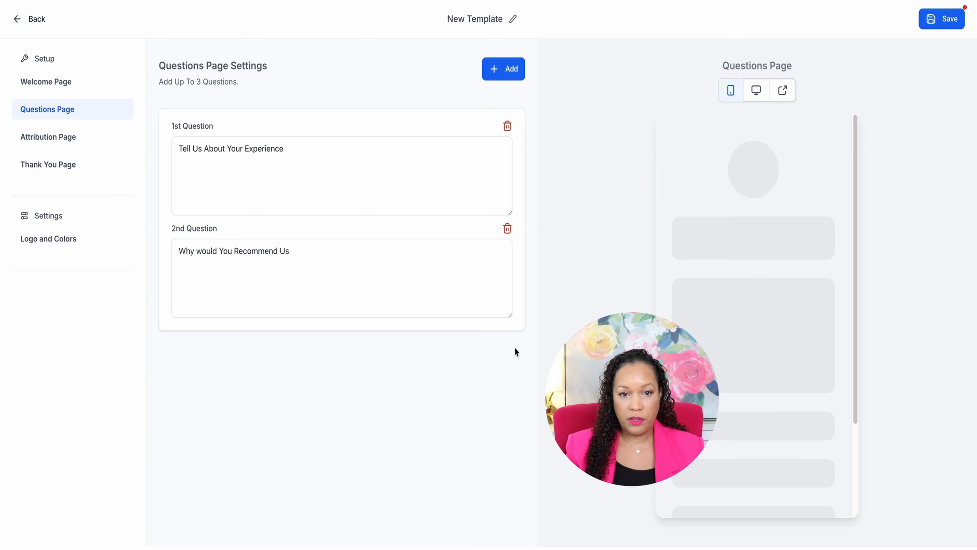
click(302, 158)
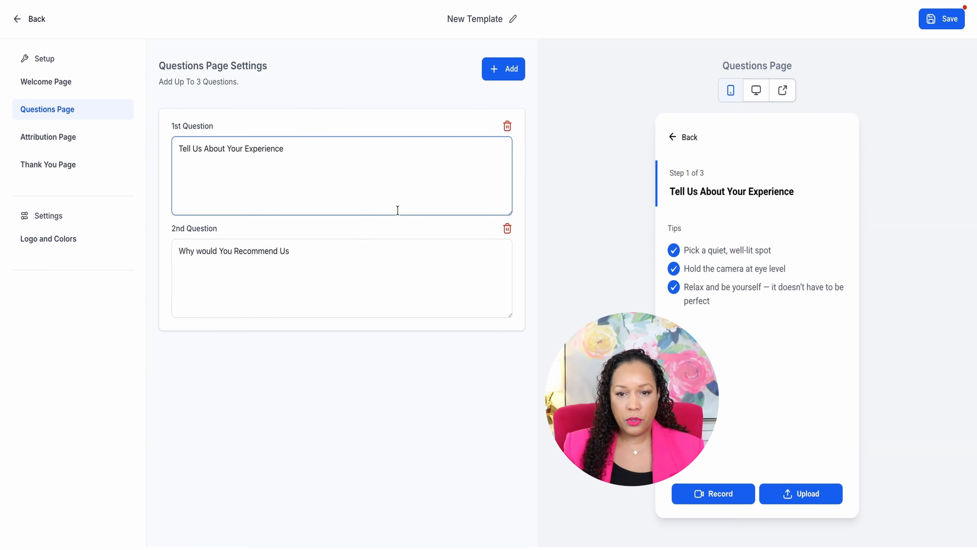
Review the headline and message on the Attribution Page
click(68, 138)
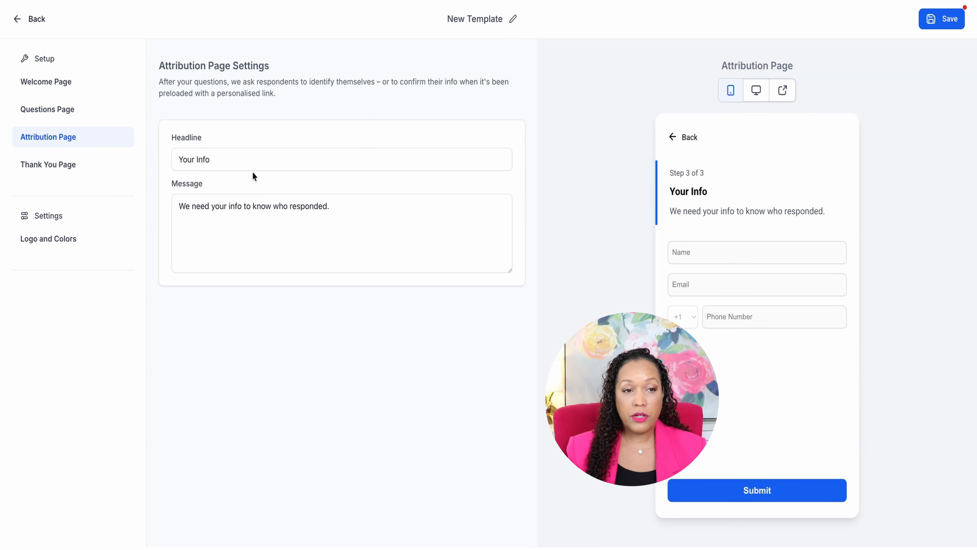
click(249, 162)
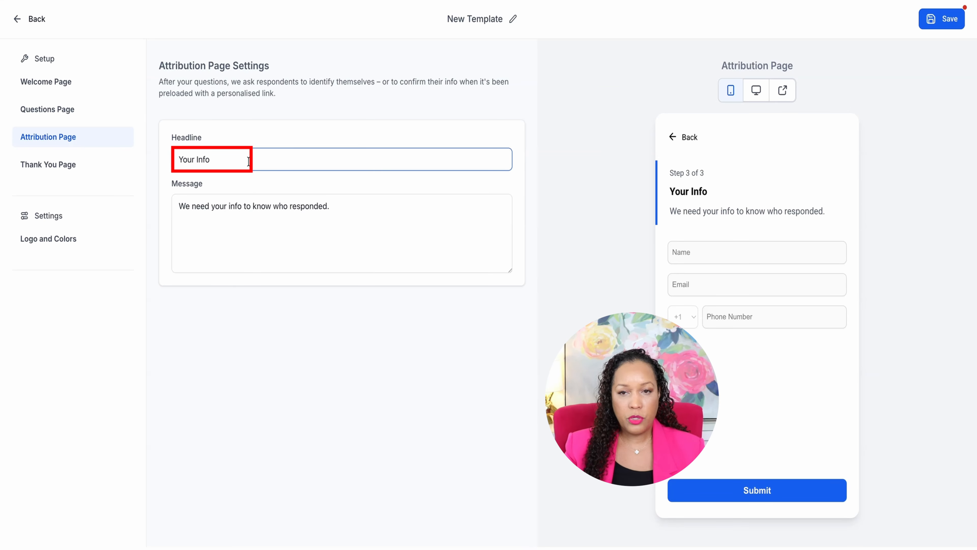
click(184, 210)
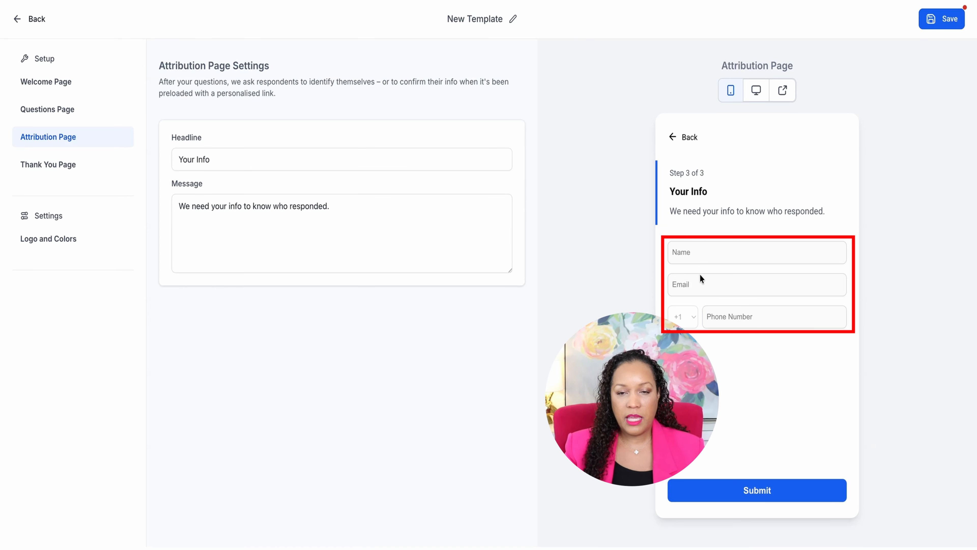
Replace the spokesperson email on the Thank You Page with the spokesperson's own email address
click(71, 165)
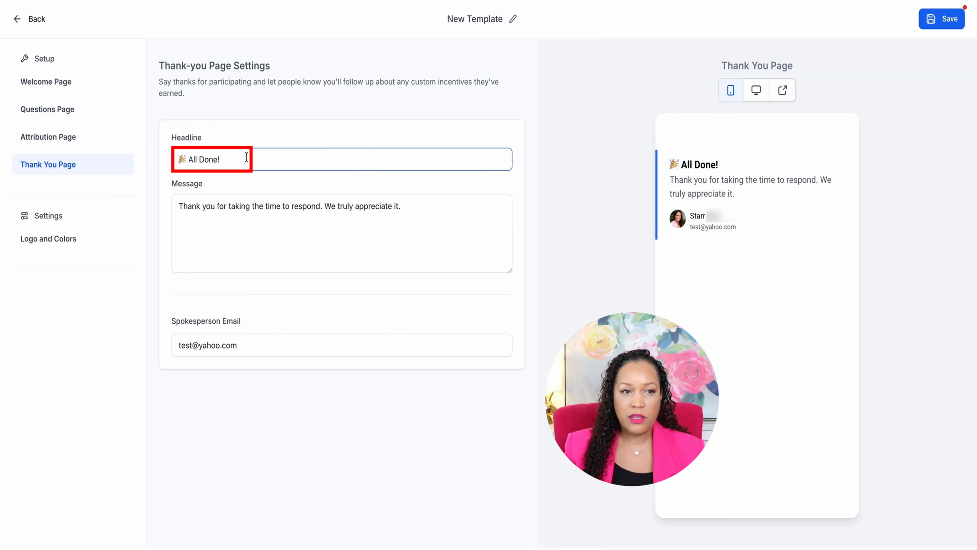
click(285, 209)
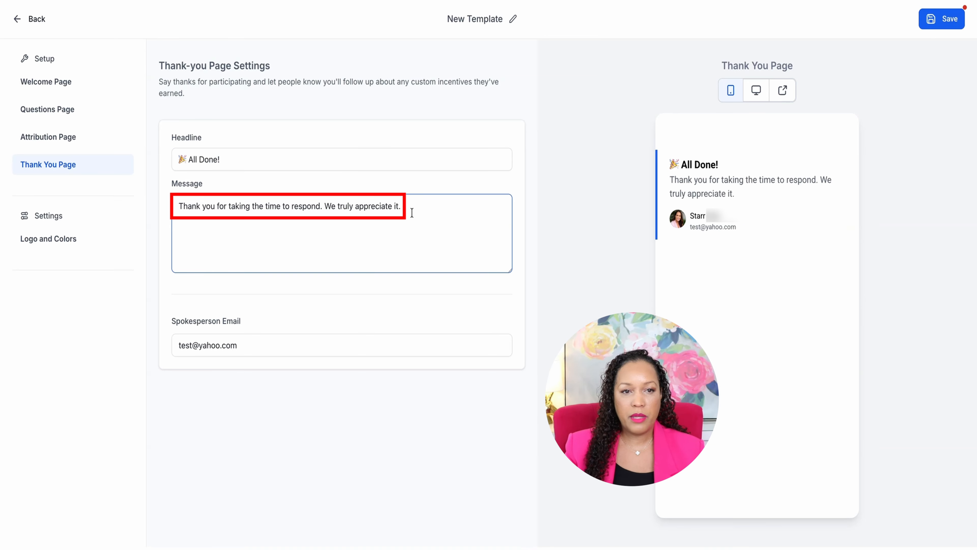
click(387, 143)
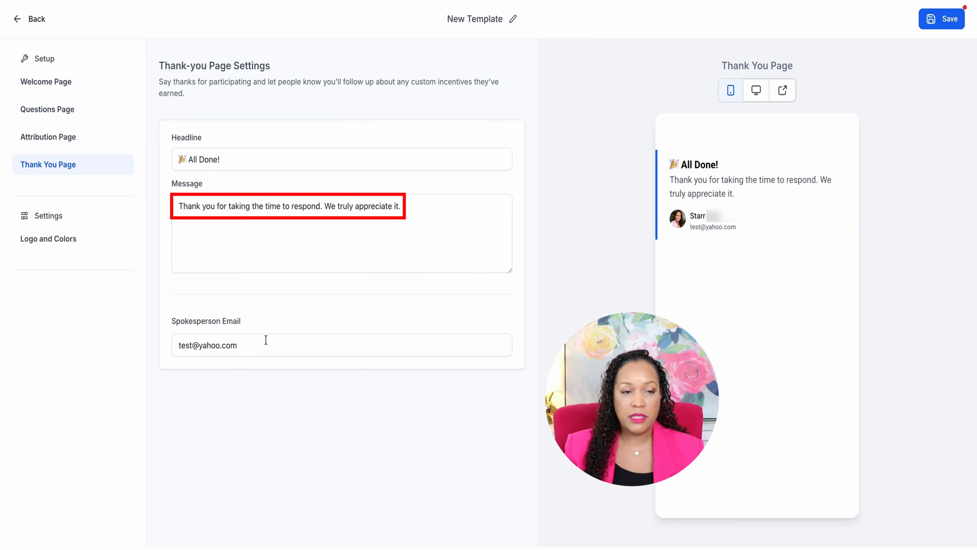
triple_click(251, 344)
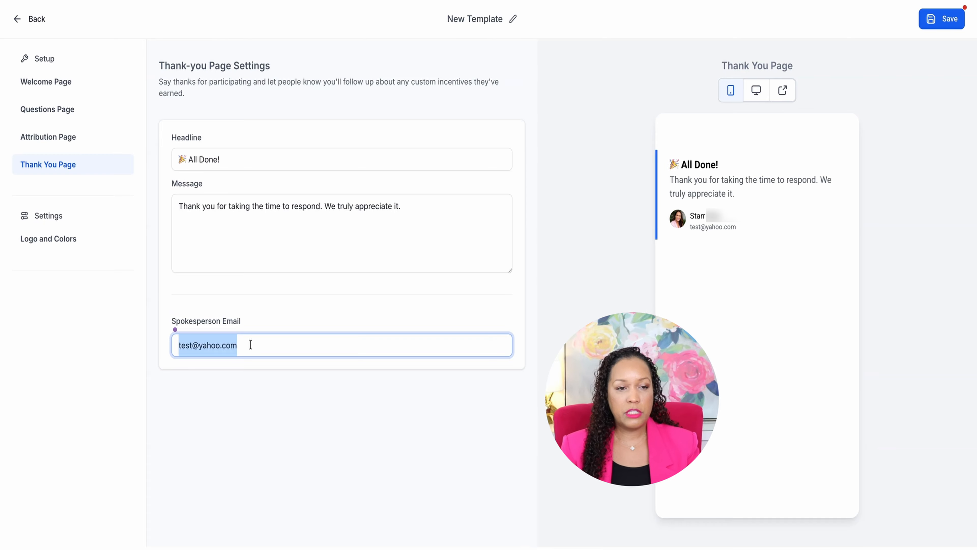
text(starr@demo.com)
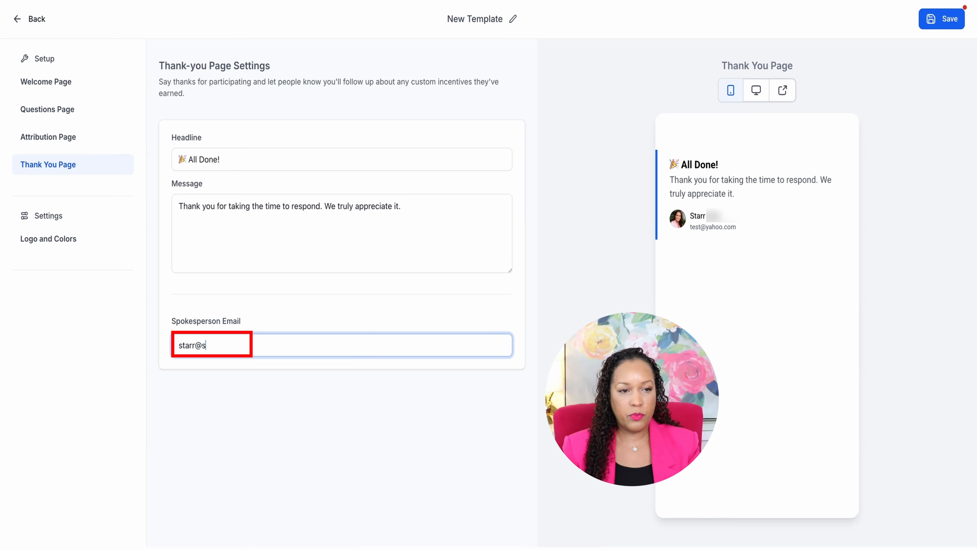
click(308, 378)
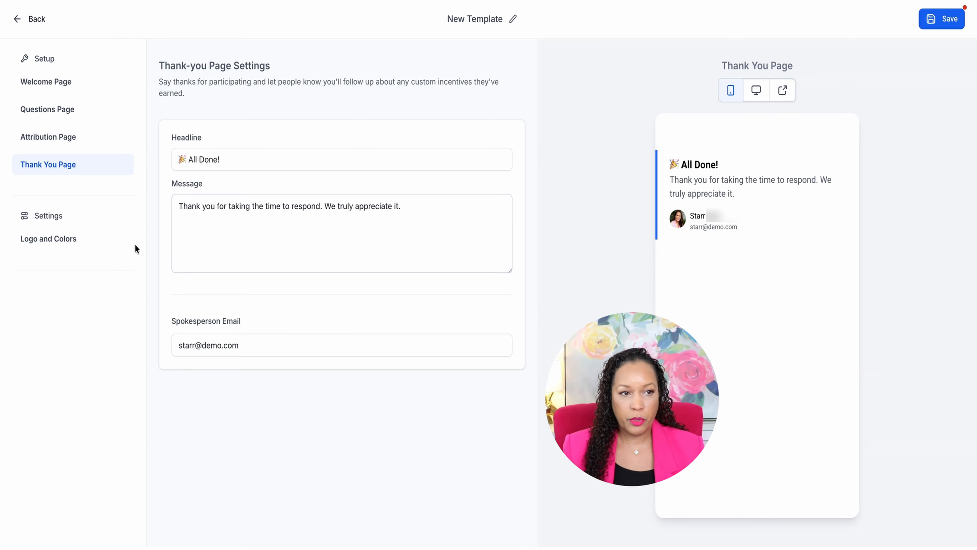
In the logo and color settings, enable the white background behind the logo and set the background color to #030303FF
click(66, 241)
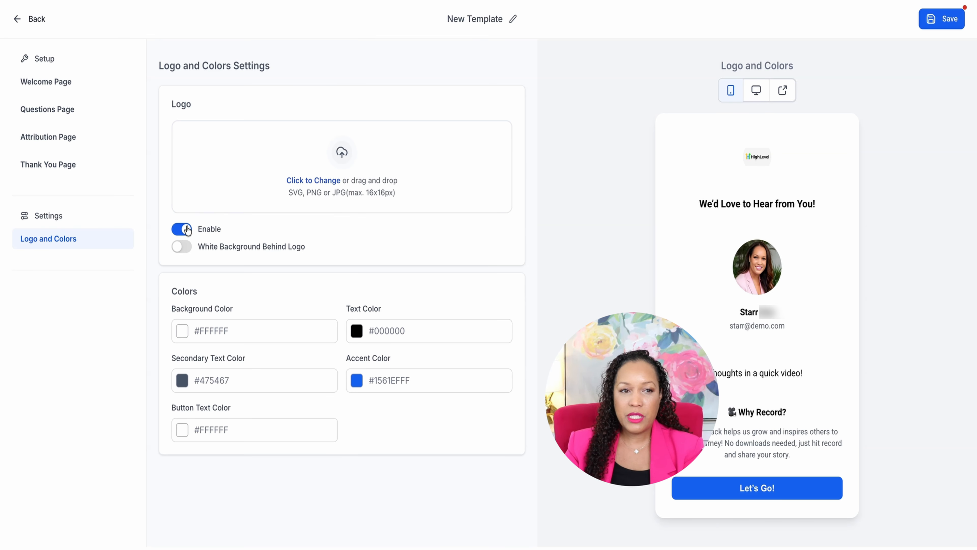
click(187, 247)
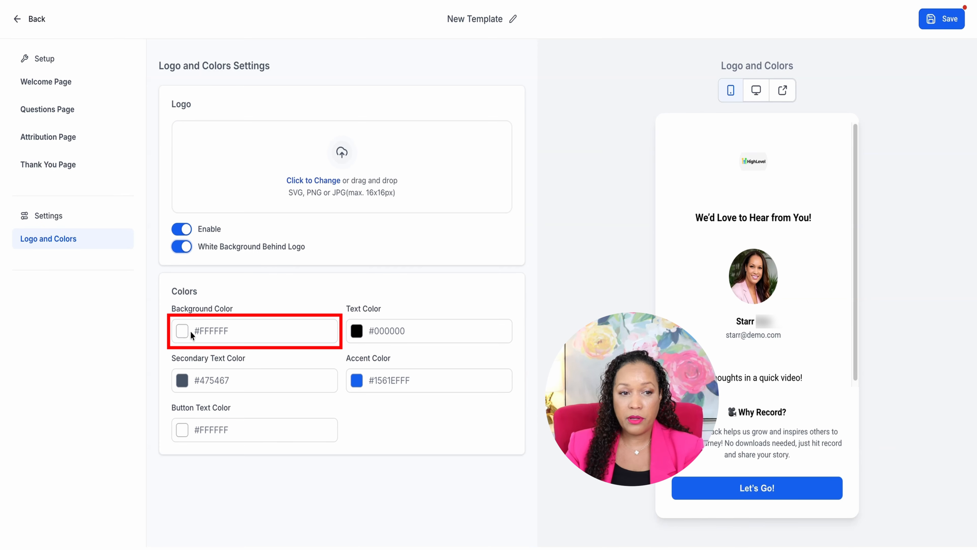
click(183, 332)
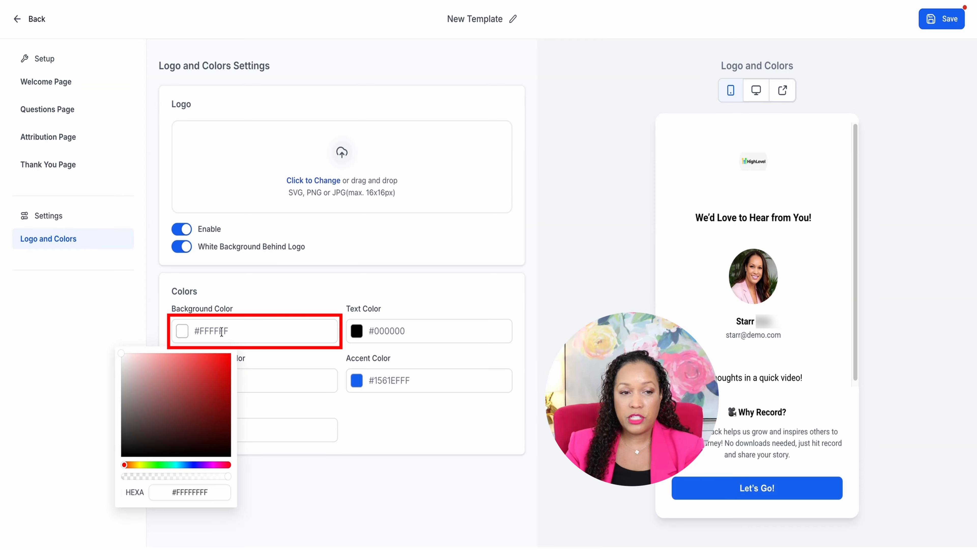
click(121, 456)
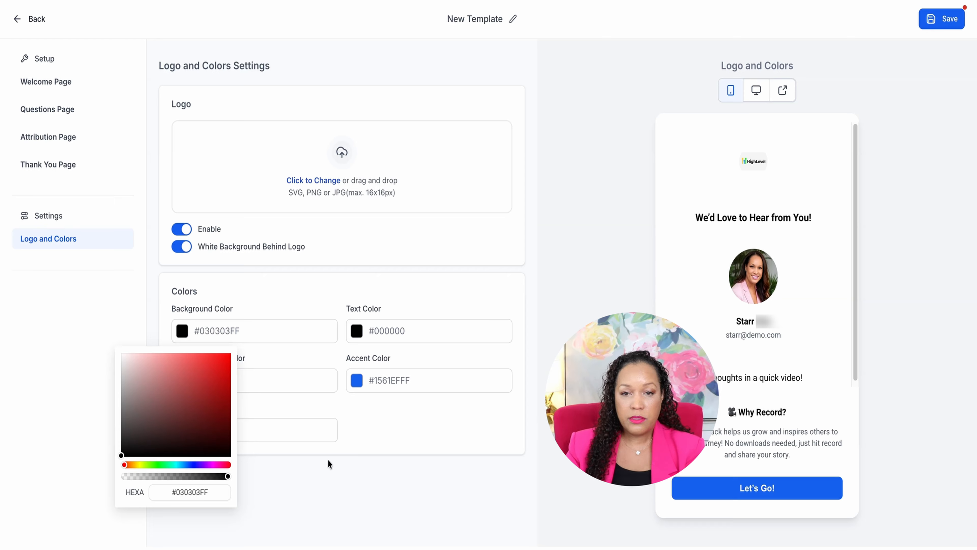
click(328, 461)
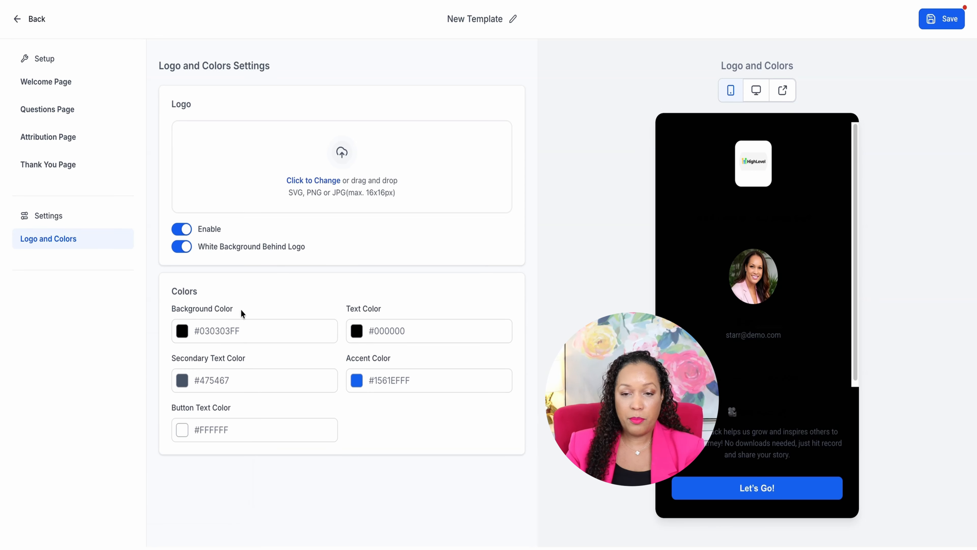
Set the template's text color to #FFFFFFFF
click(355, 334)
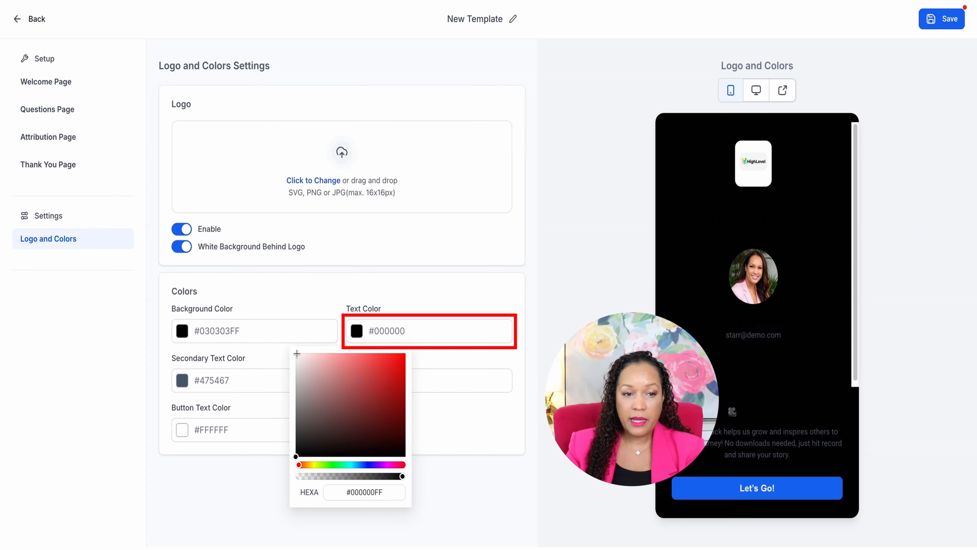
drag(296, 354, 295, 353)
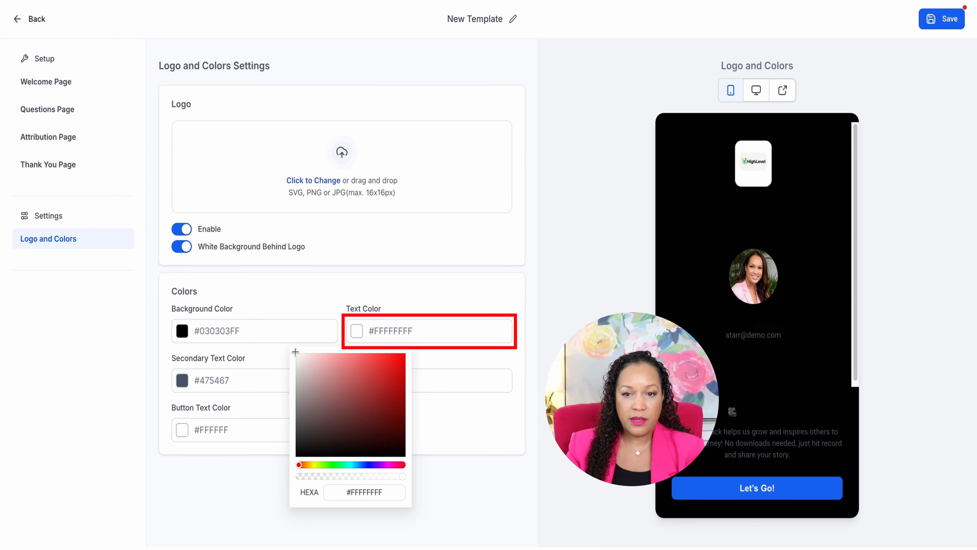
click(320, 335)
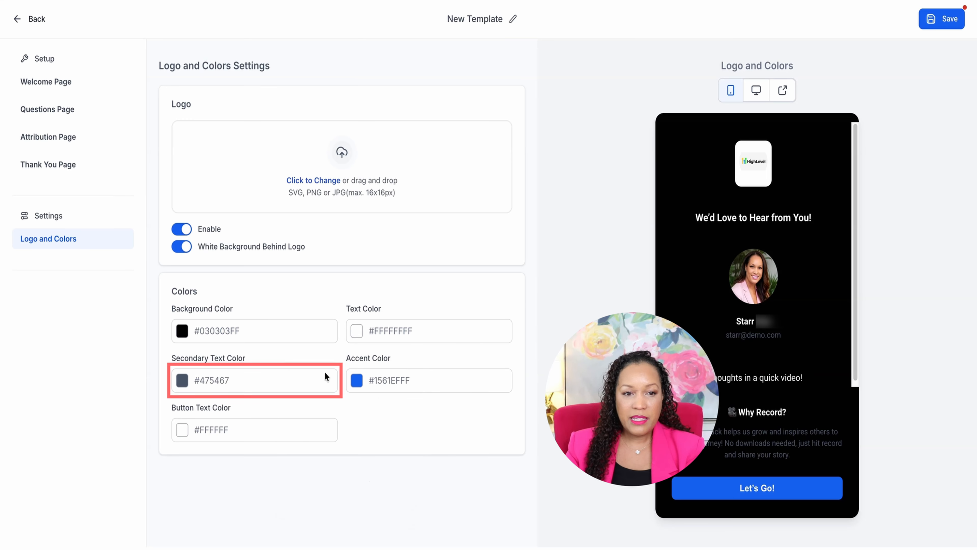
Set the accent color to #4F15EFFF and save the collector template
click(356, 381)
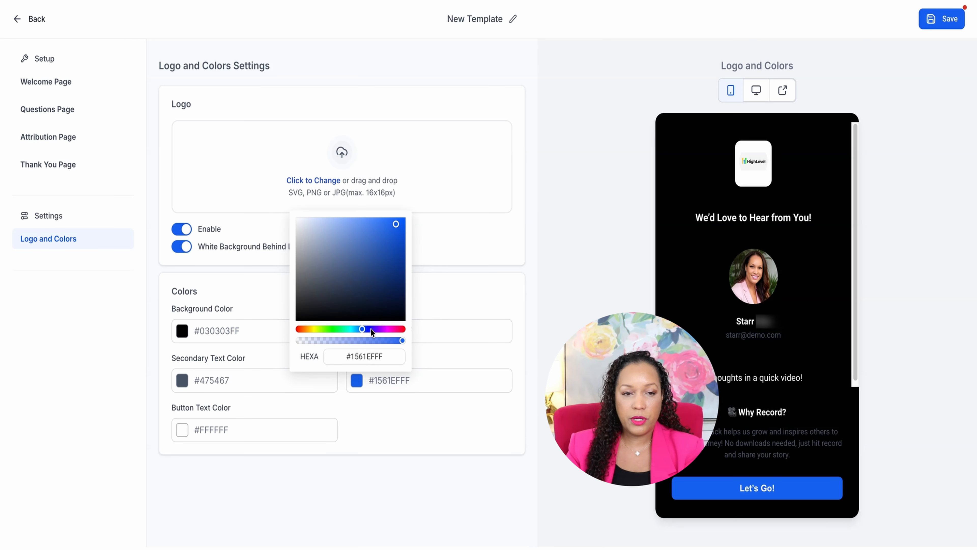
click(376, 329)
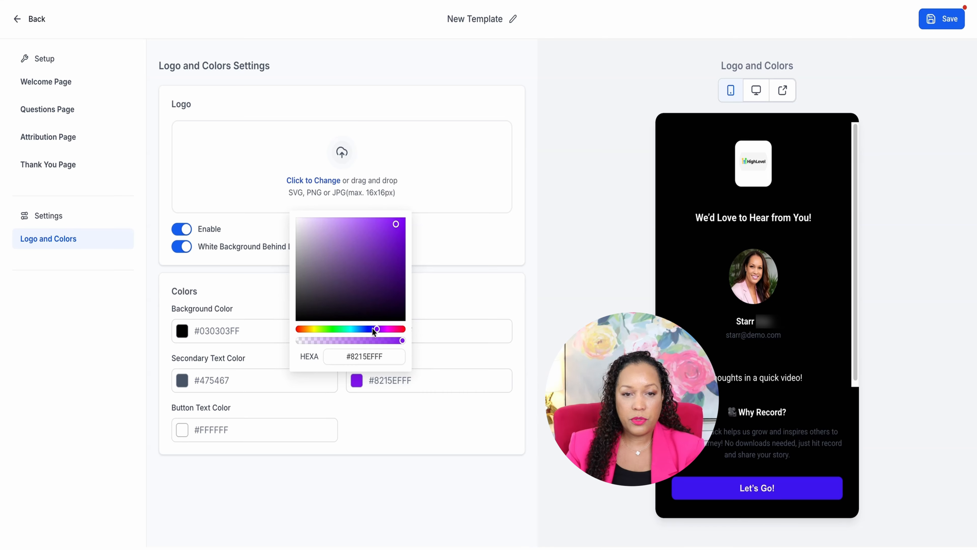
click(372, 328)
click(415, 432)
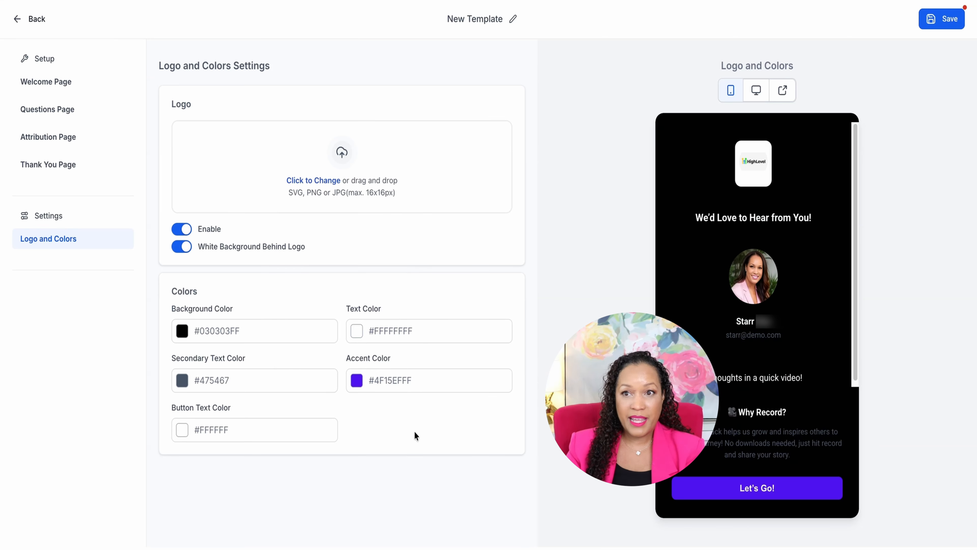
click(934, 18)
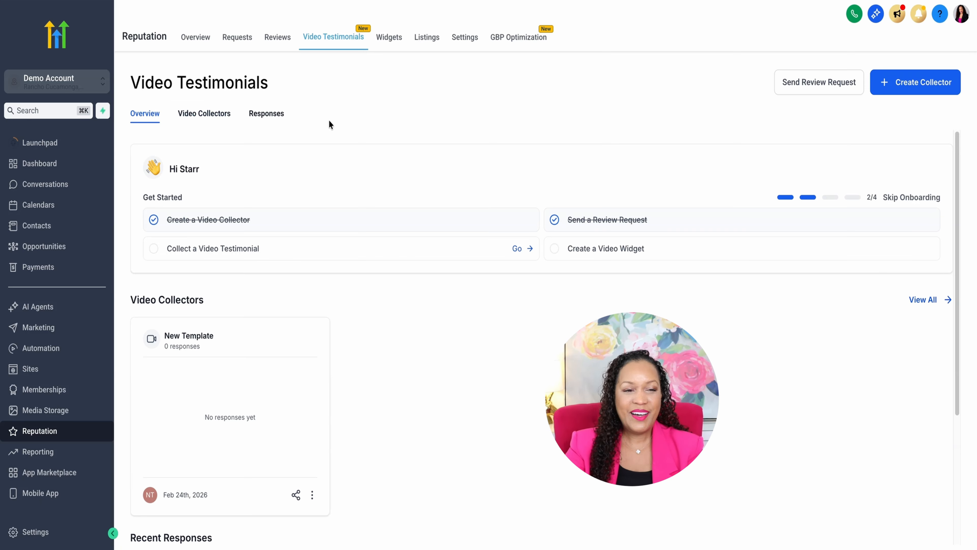
Go to the list of video collectors and look through the actions available for the New Template collector, including Copy Link
click(204, 117)
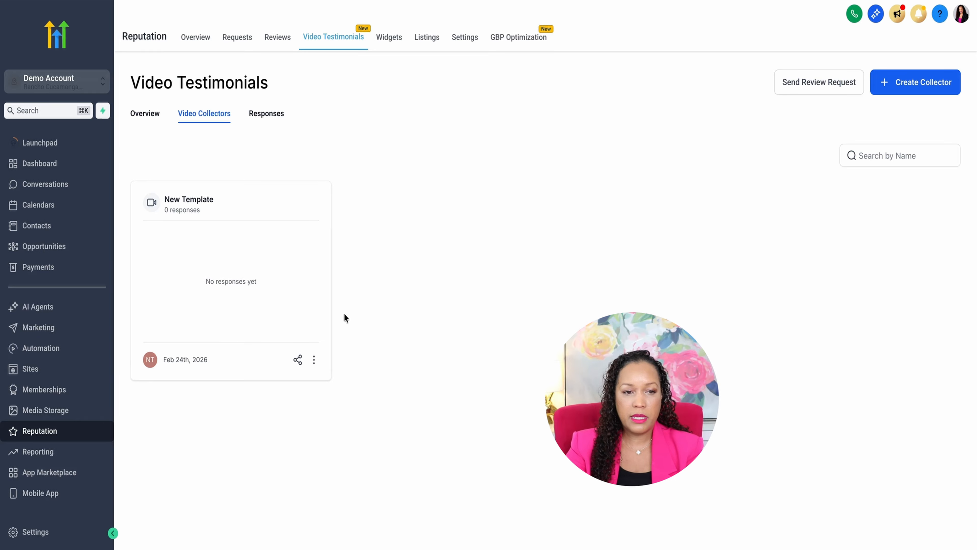
click(314, 359)
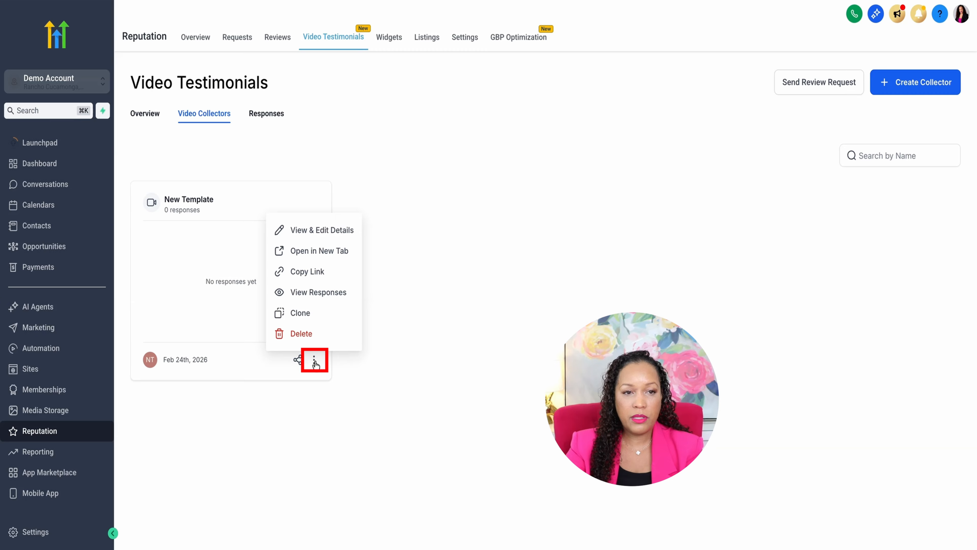
click(323, 274)
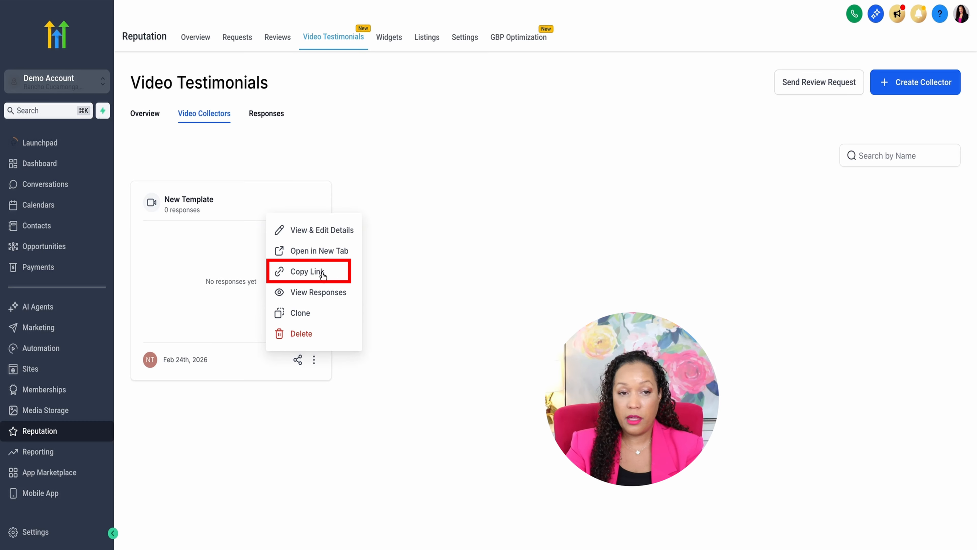
click(425, 281)
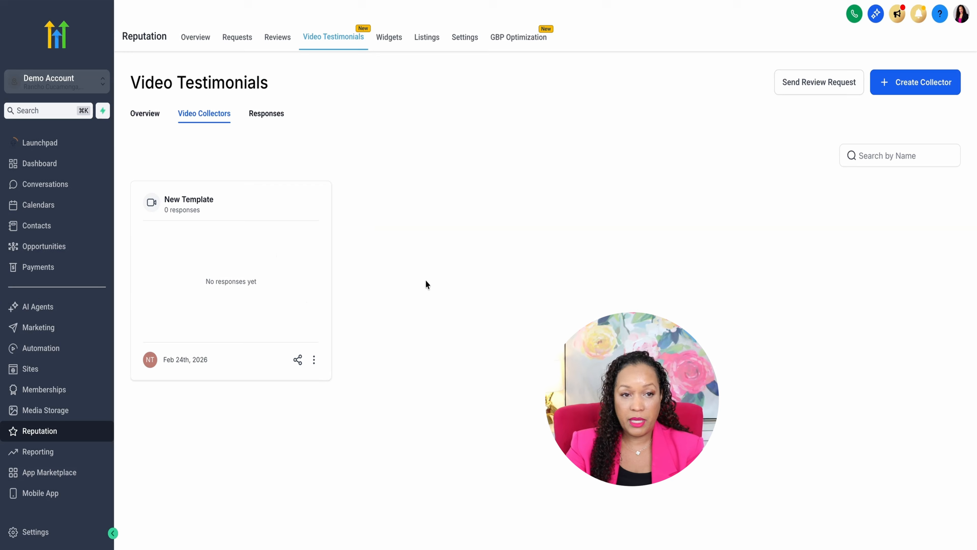
Start a review request for the New Template collector and preview its SMS message
click(299, 360)
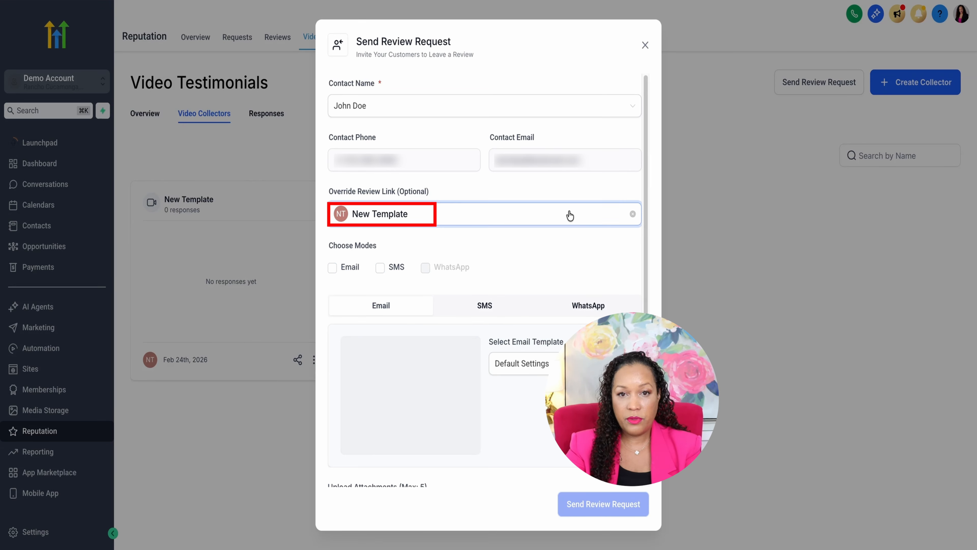
scroll(541, 262, down, 2)
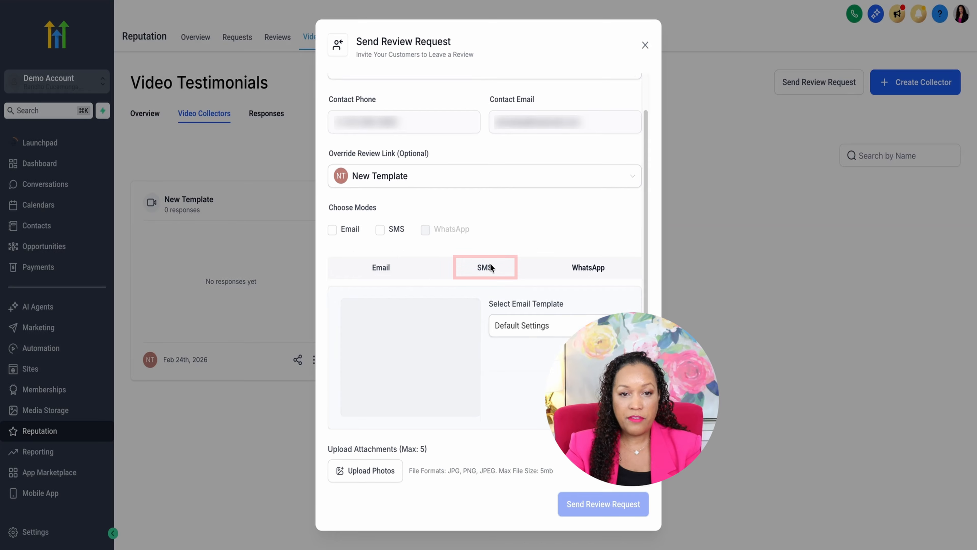
click(491, 268)
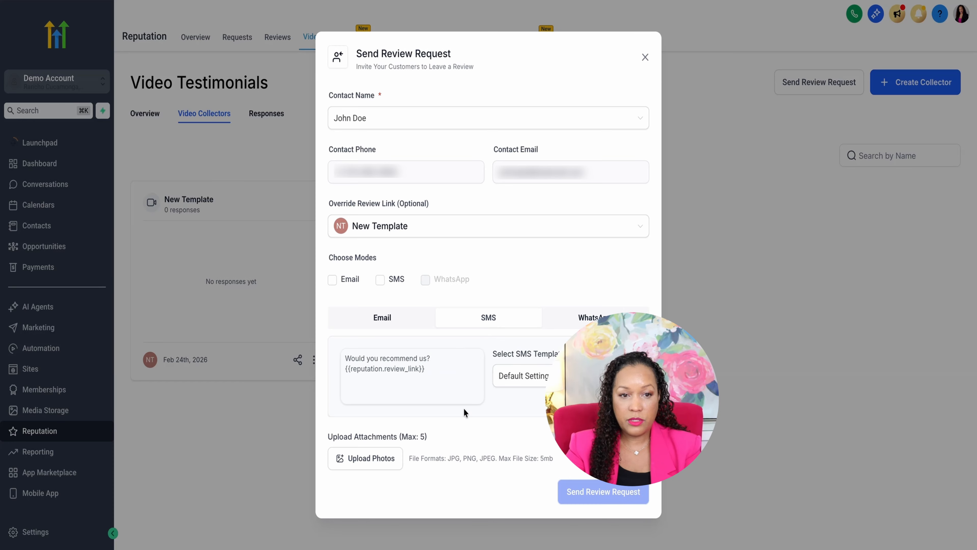
click(388, 318)
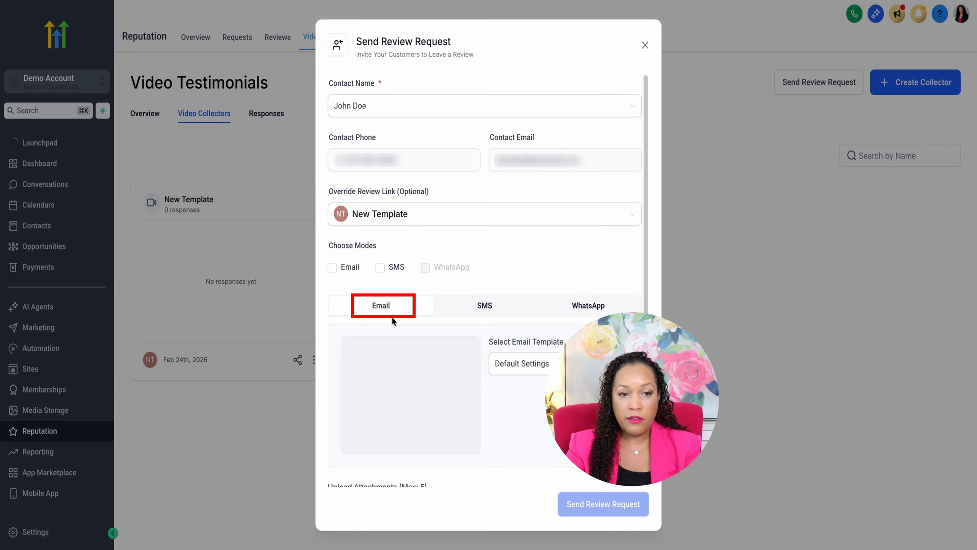
Review the email template choices and photo attachment option of the review request
scroll(451, 321, down, 2)
click(569, 327)
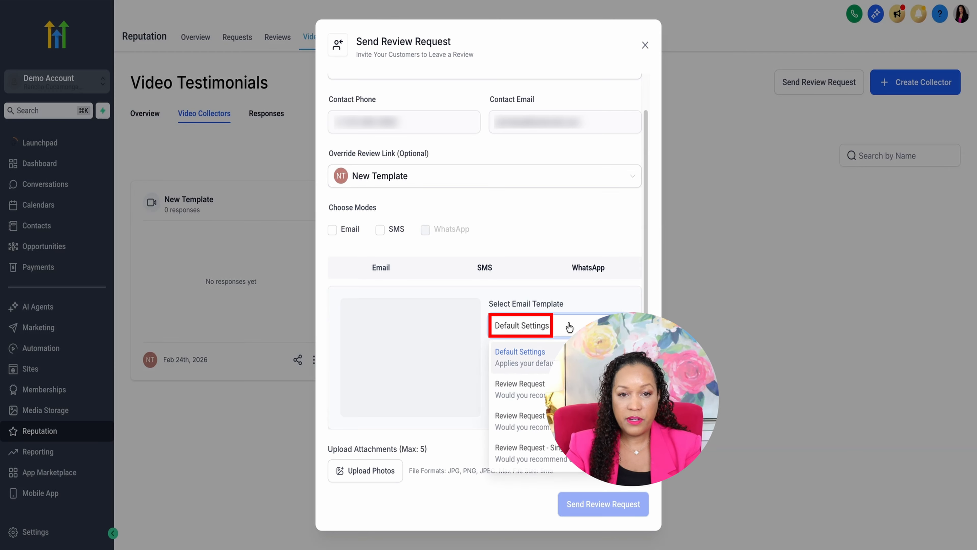
click(558, 248)
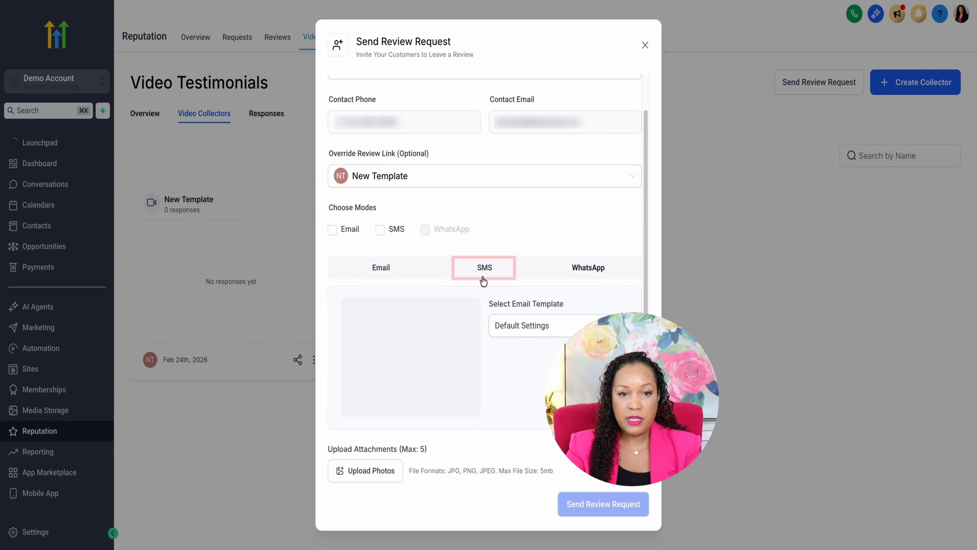
scroll(484, 280, up, 1)
scroll(534, 274, down, 1)
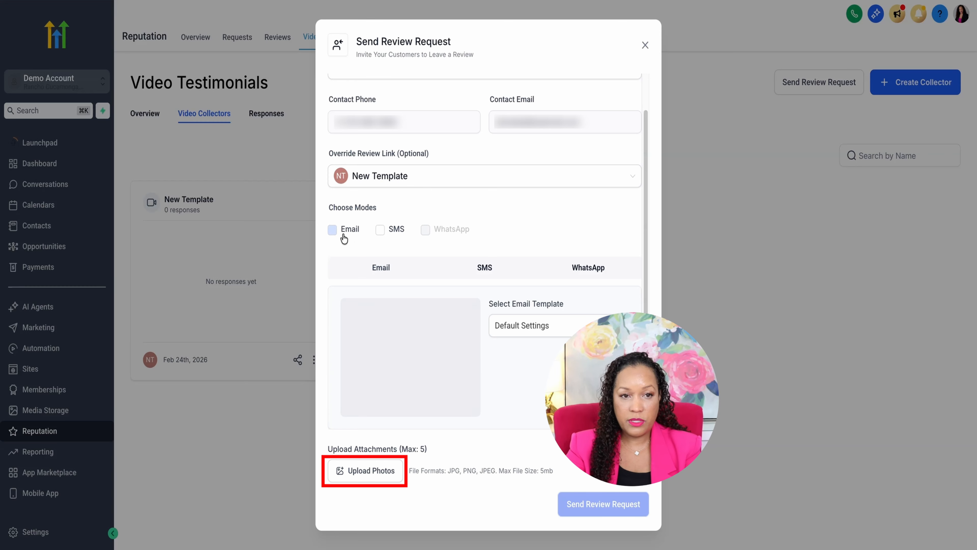
Choose Email as the delivery mode, send the review request and close its dialog
click(332, 230)
scroll(454, 212, up, 1)
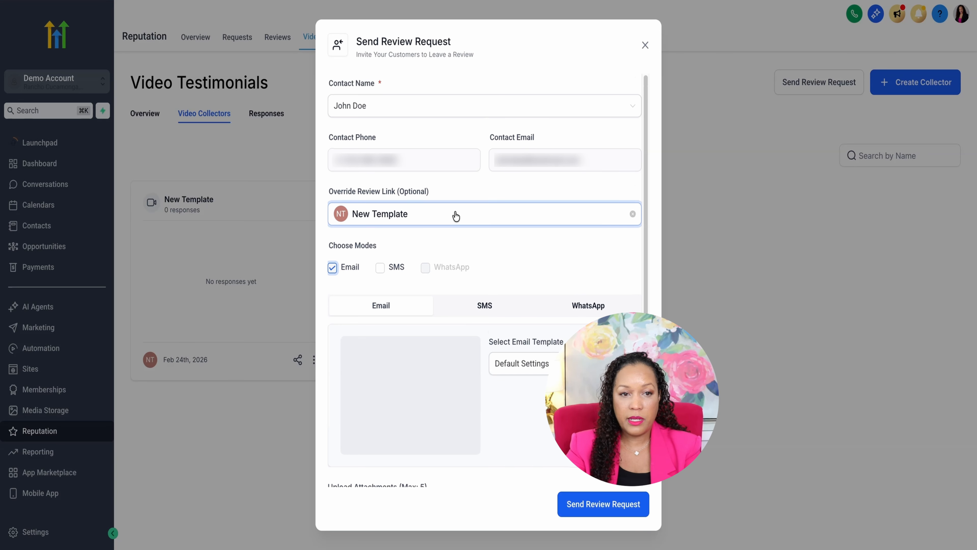
click(591, 505)
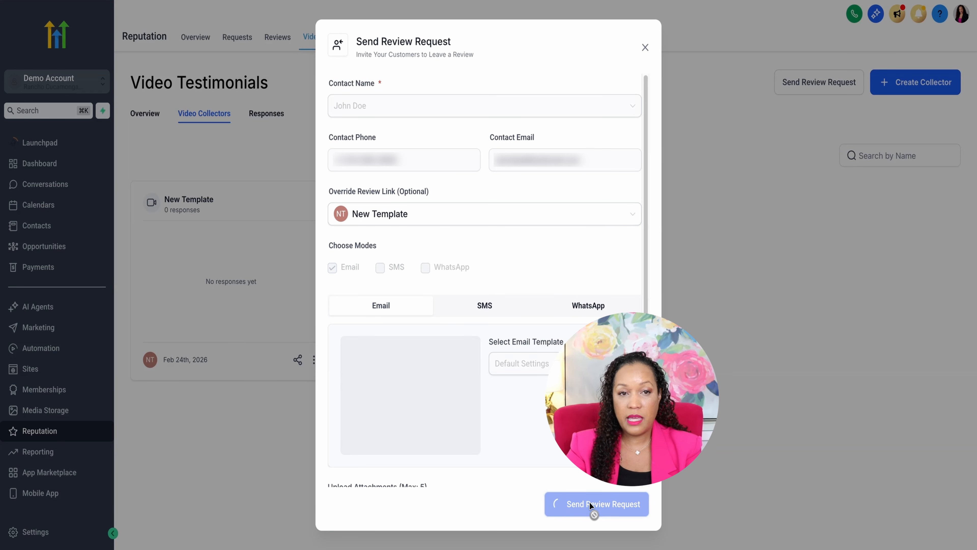
click(644, 48)
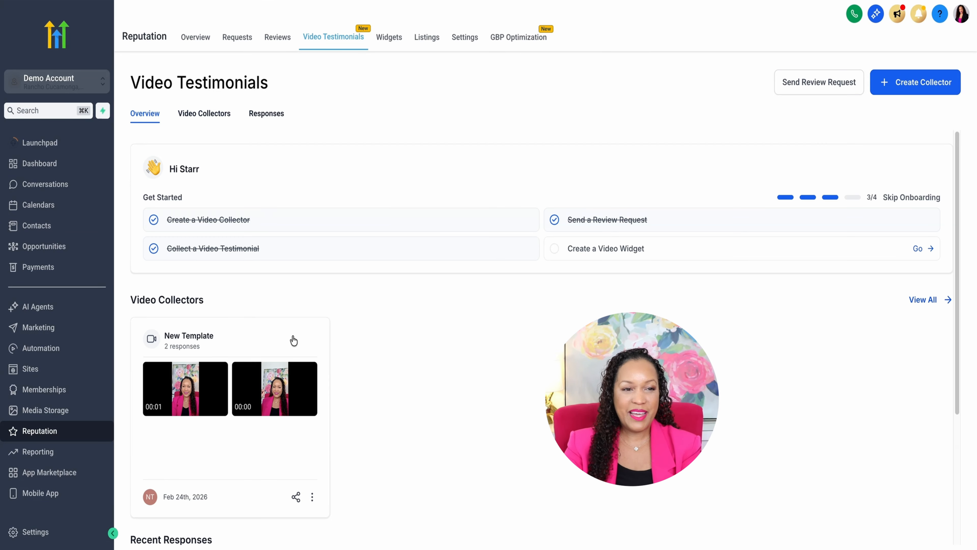
Go to the video testimonial responses and view the details of the first New Template response
click(267, 114)
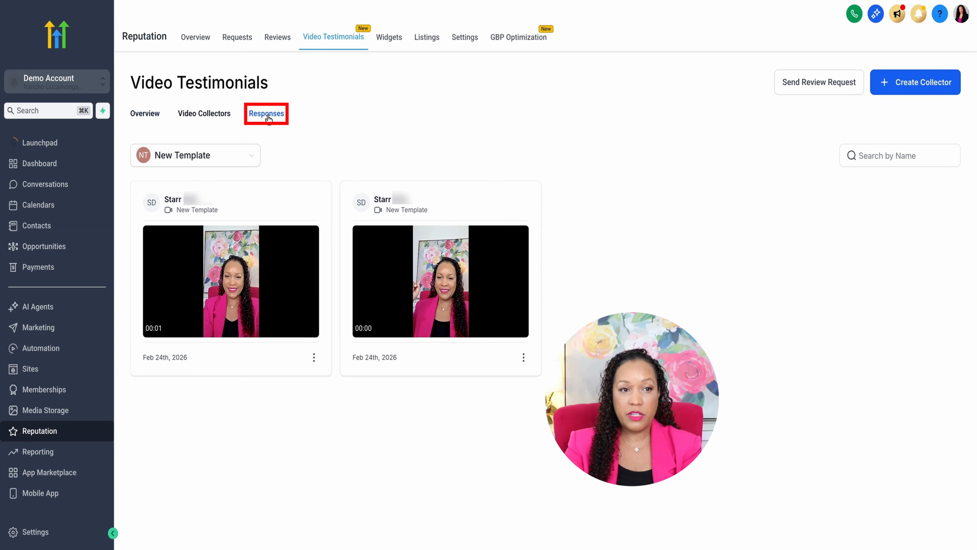
click(240, 150)
click(309, 151)
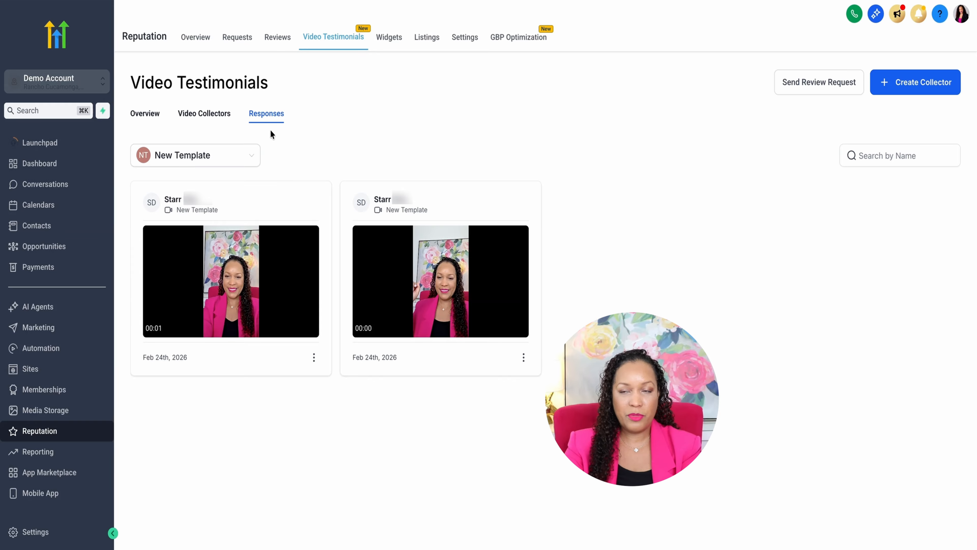
click(314, 358)
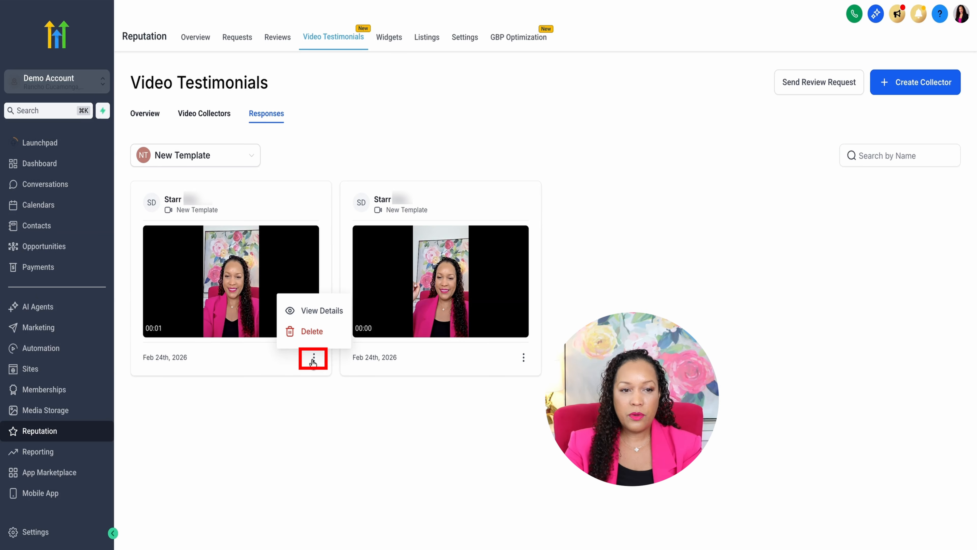
click(323, 310)
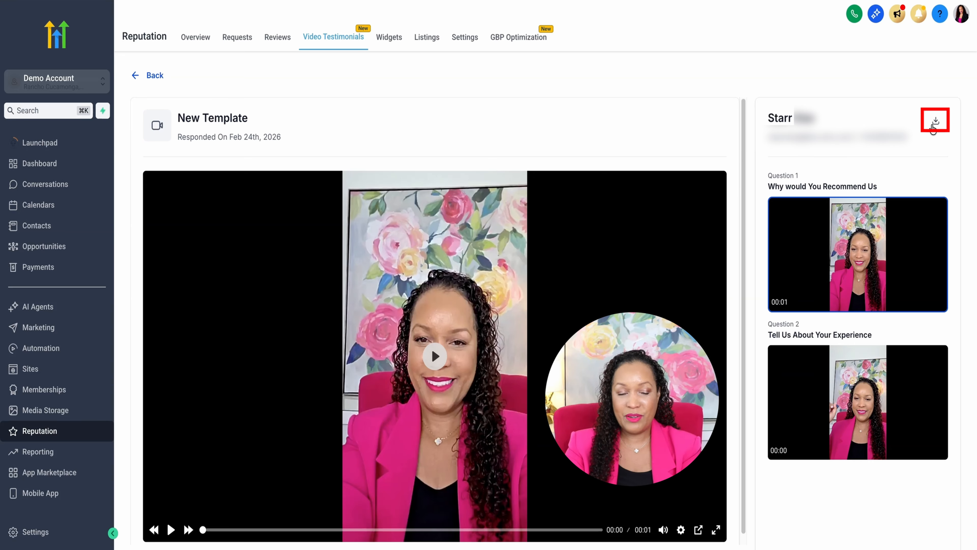
Create a new widget in the Reputation section with Video Testimonials as the review type
click(49, 430)
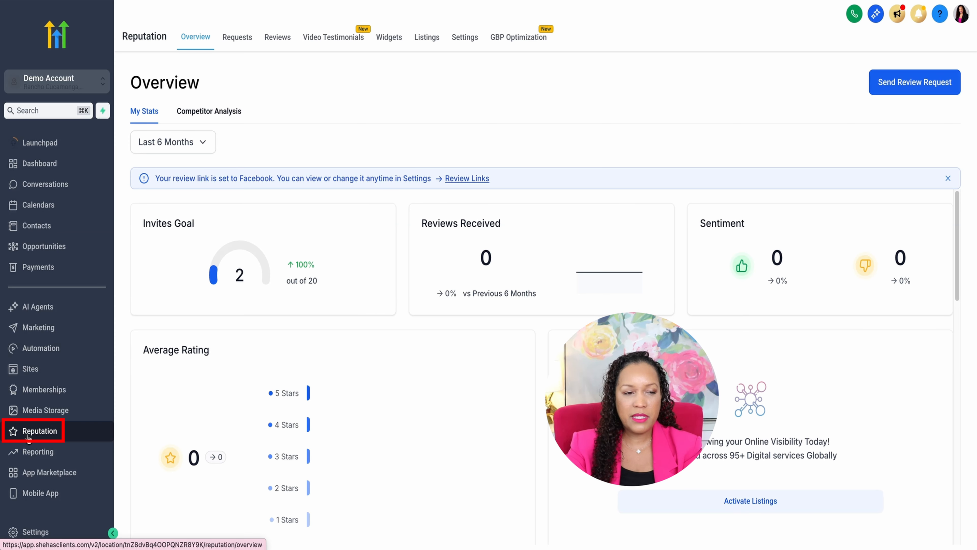
click(389, 37)
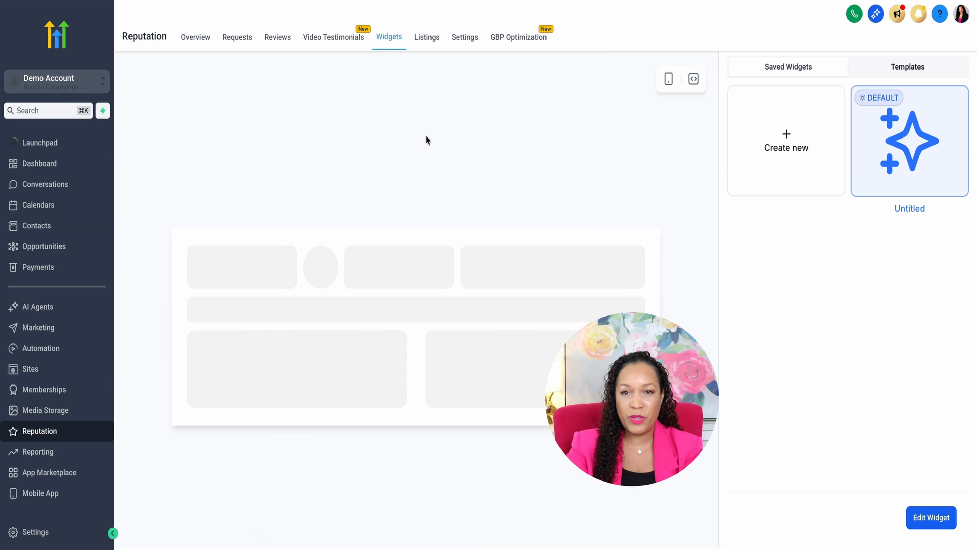
click(789, 142)
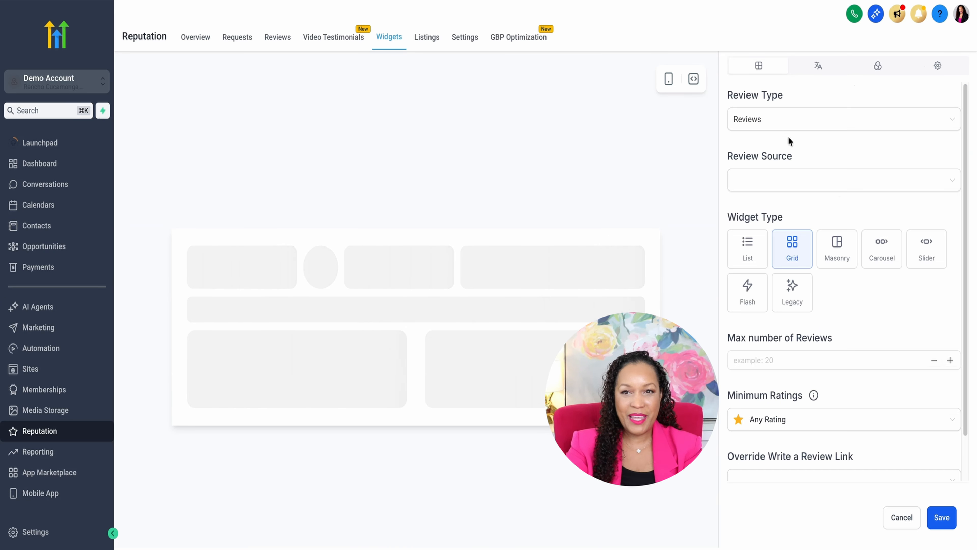
click(783, 128)
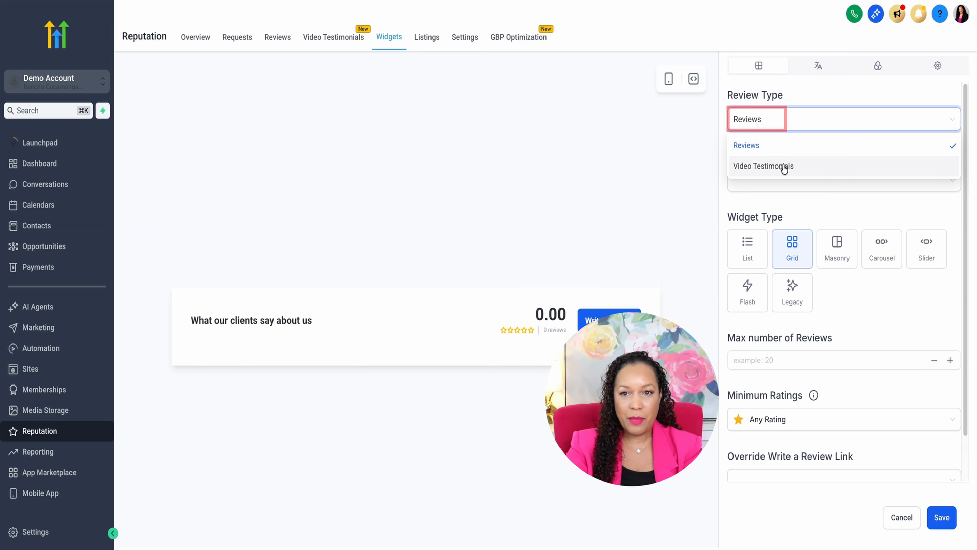
click(783, 166)
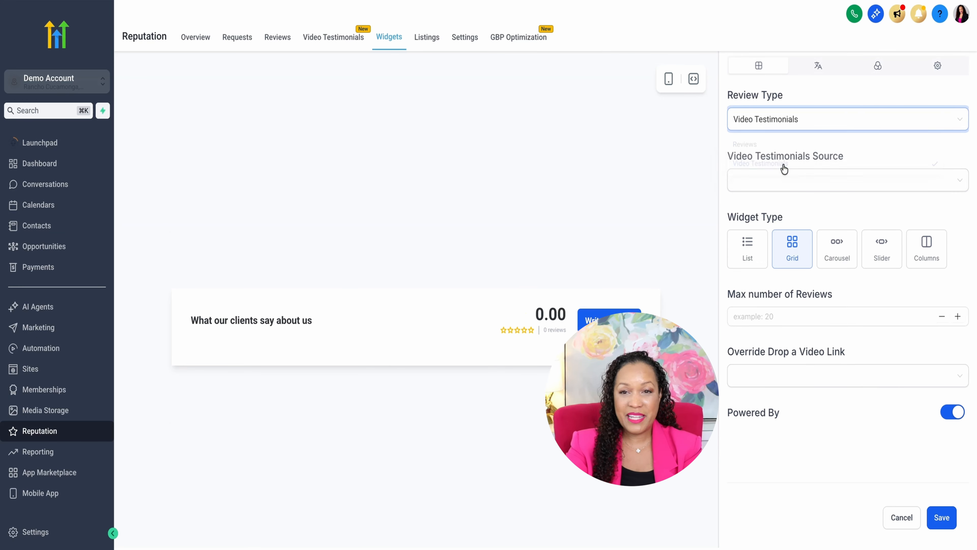
Set the widget's video testimonials source to All
click(787, 180)
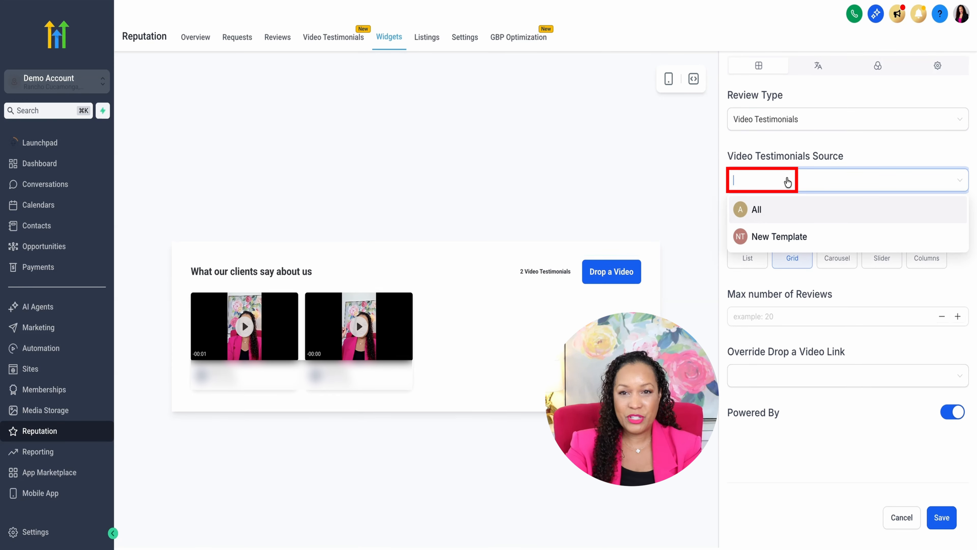
click(786, 209)
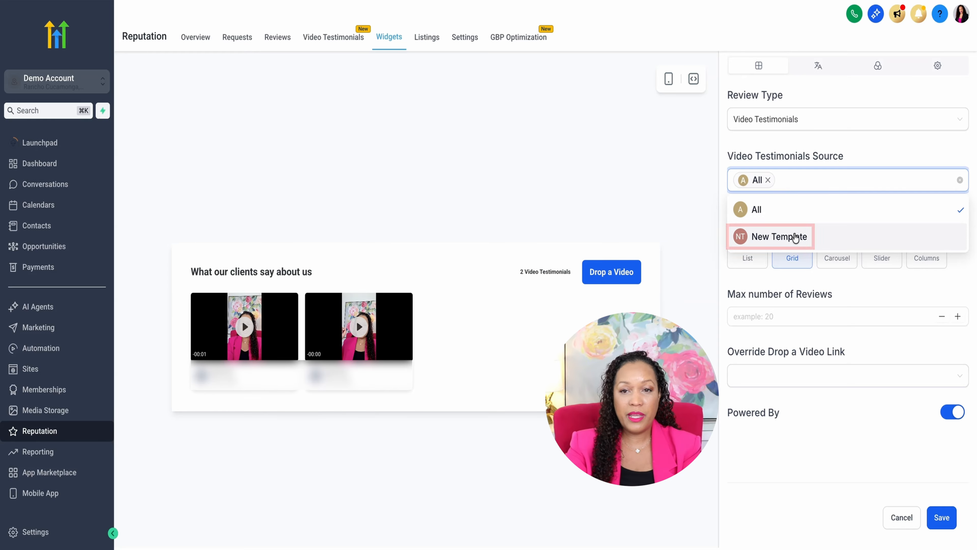
click(843, 157)
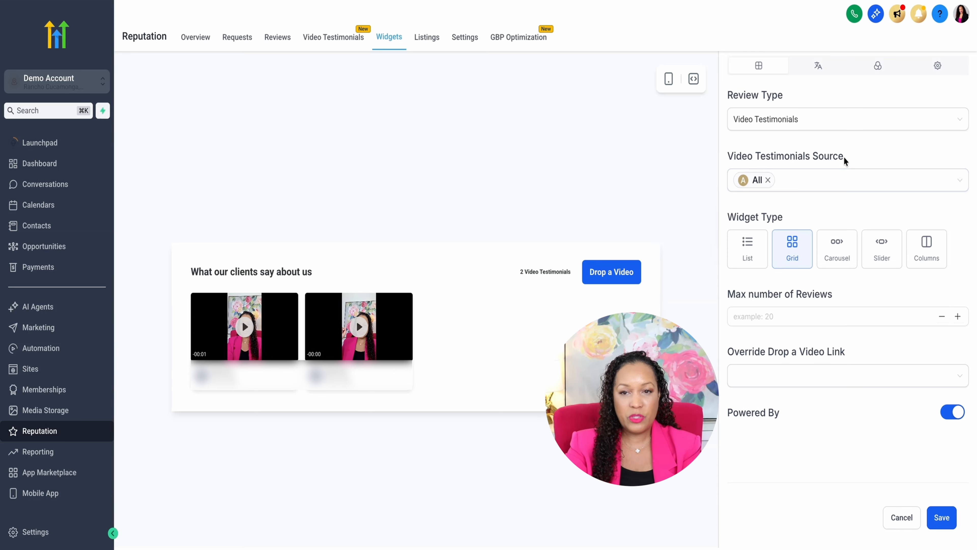
Preview the List, Grid, Carousel and Slider layouts for the widget and set its type to Columns
click(751, 252)
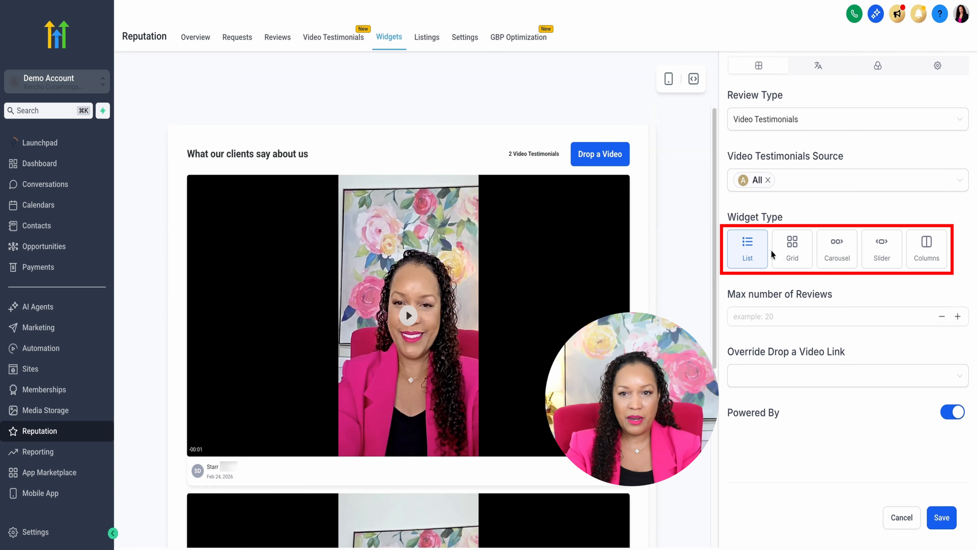
click(780, 254)
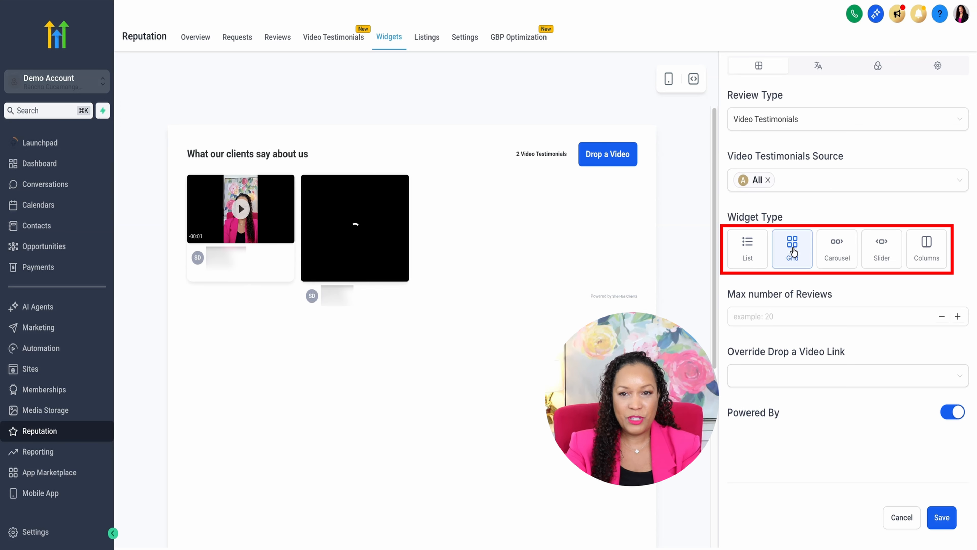
click(832, 254)
click(875, 251)
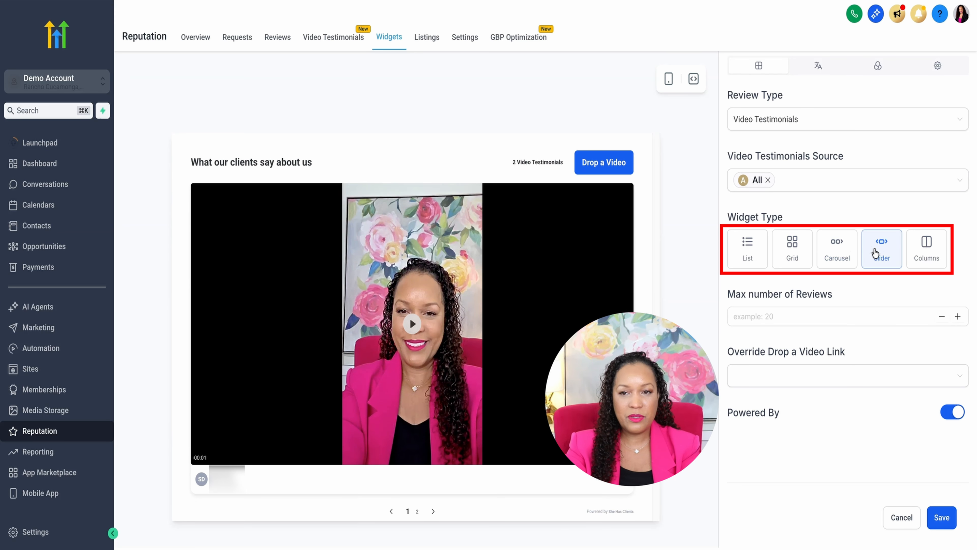
click(920, 251)
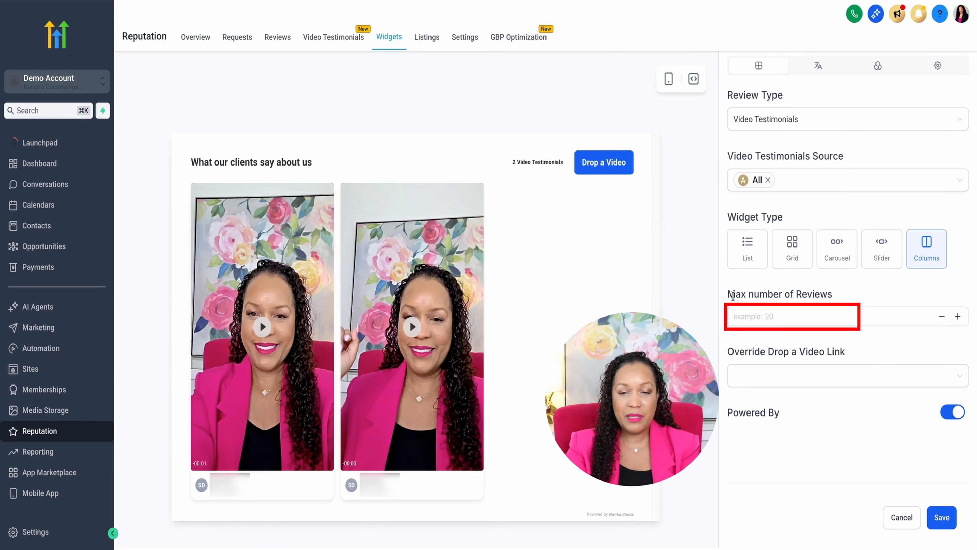
Limit the widget to a maximum of 20 reviews and turn off Powered By, leaving the video link override empty
click(762, 313)
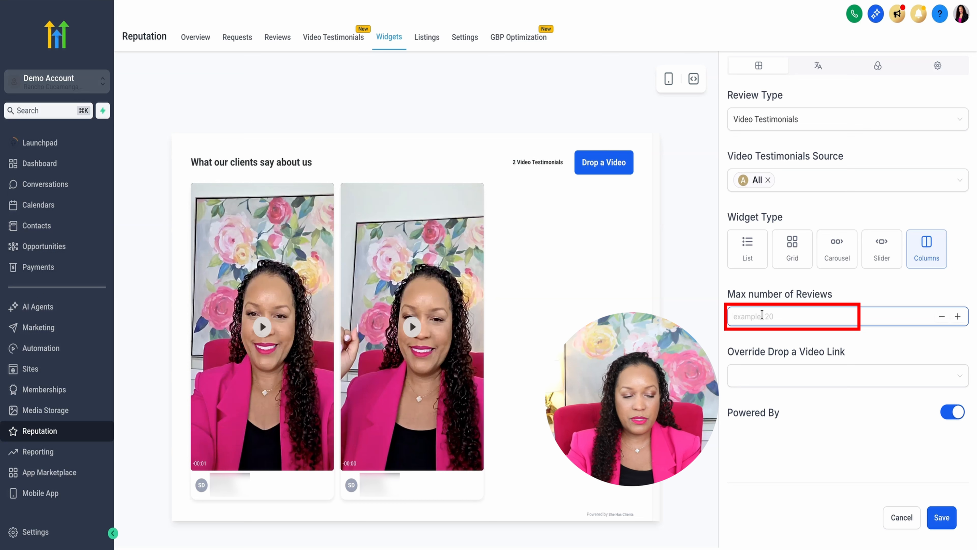
text(20)
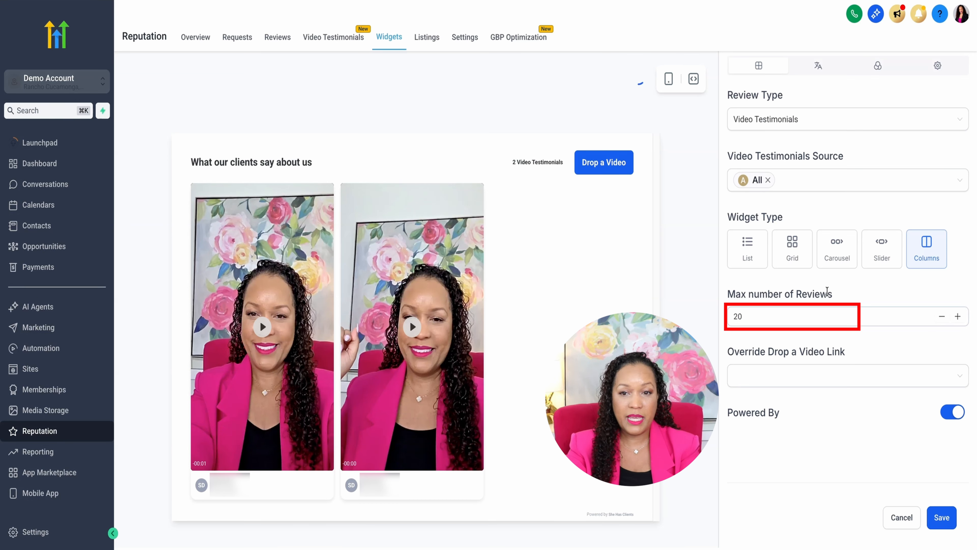
click(849, 380)
click(892, 351)
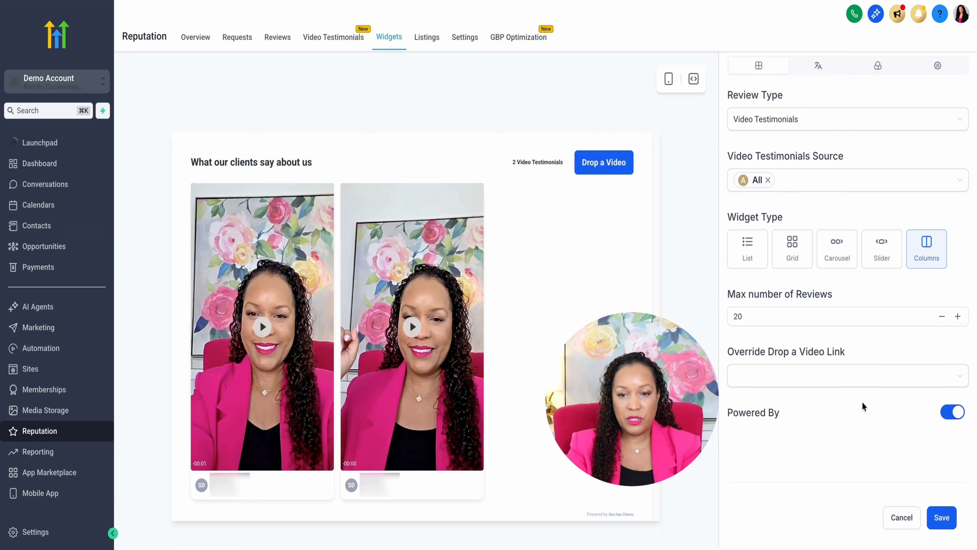
click(946, 417)
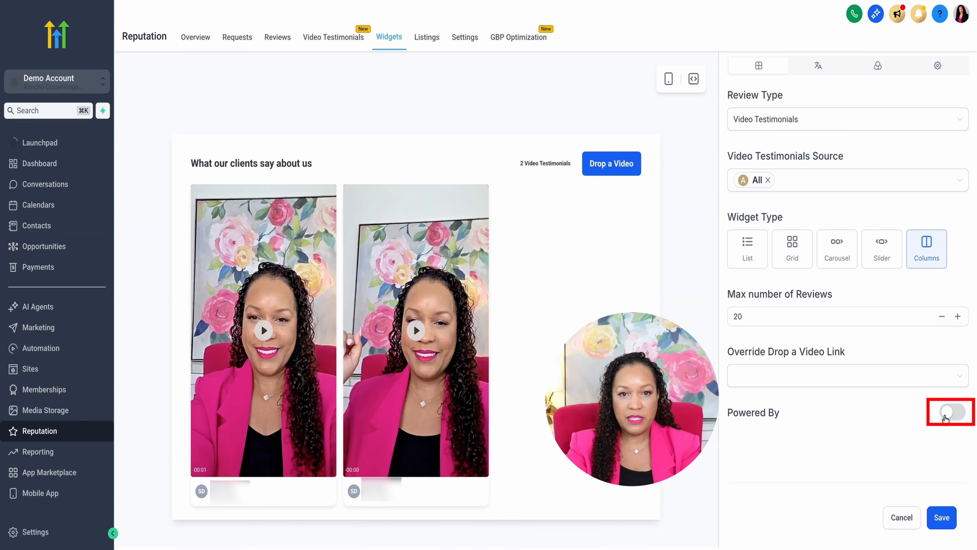
Save the widget under the name Reviews and select it among the saved widgets
click(942, 517)
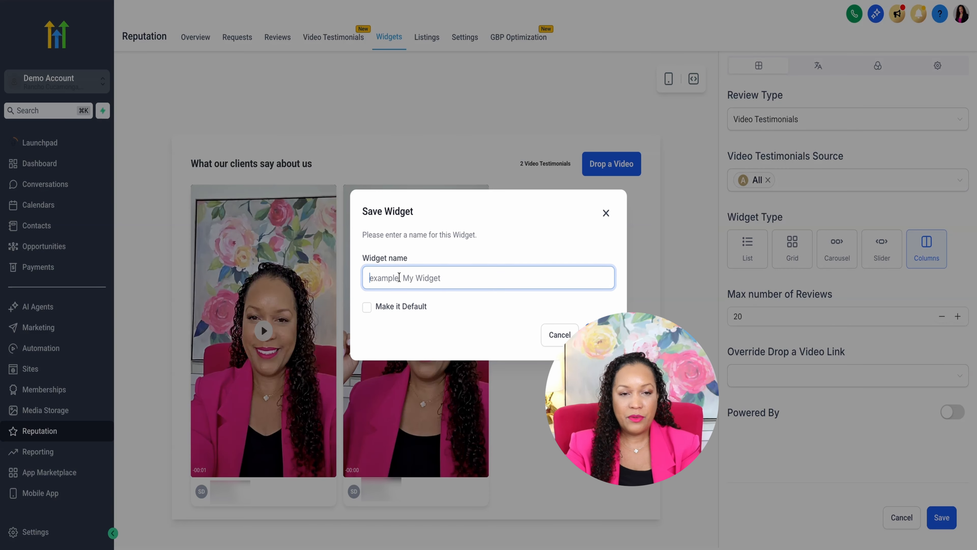
text(Reviews)
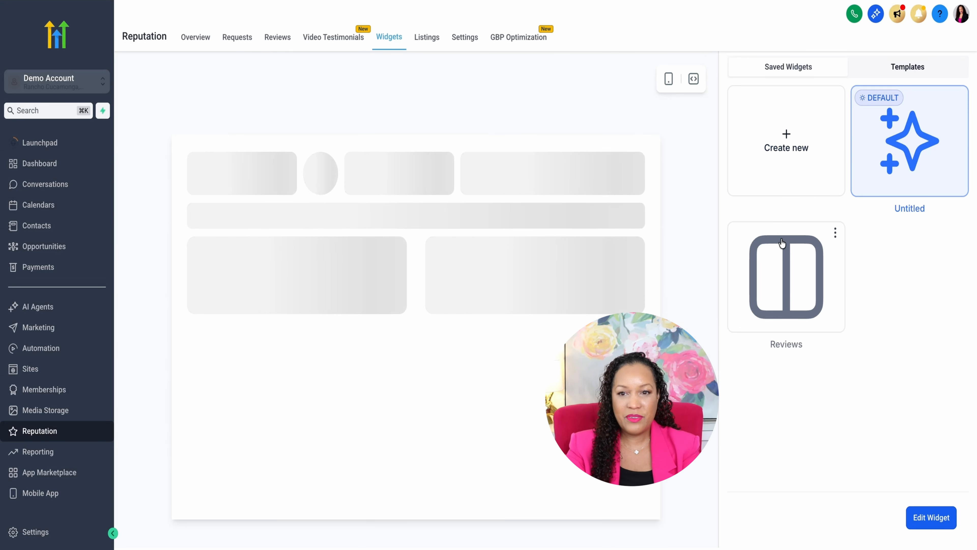
click(789, 294)
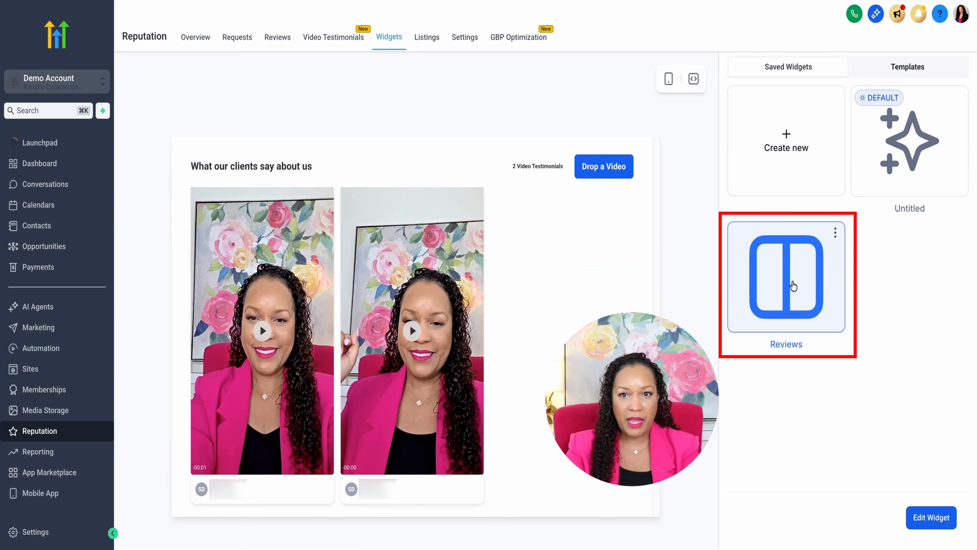
Browse the review widget templates and preview Review Template 9
click(887, 71)
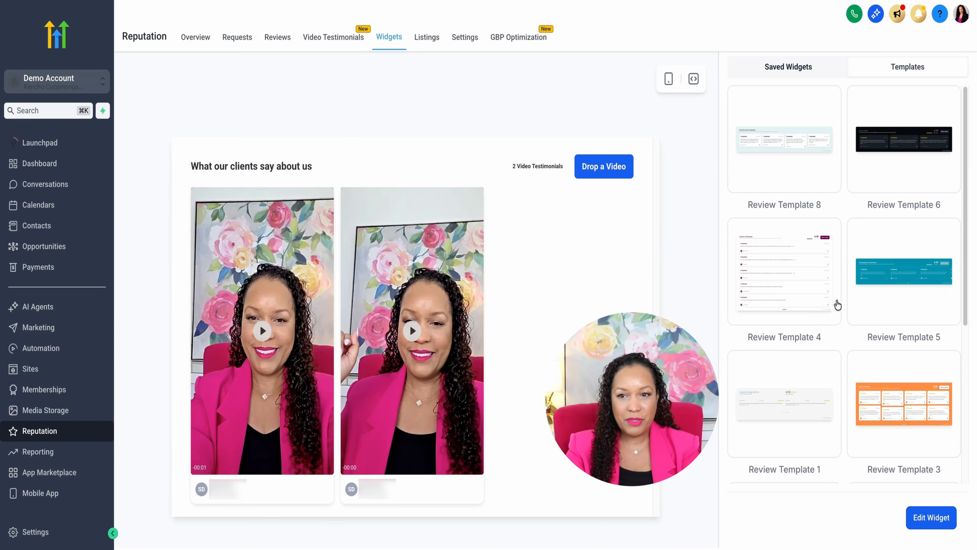
scroll(837, 306, down, 5)
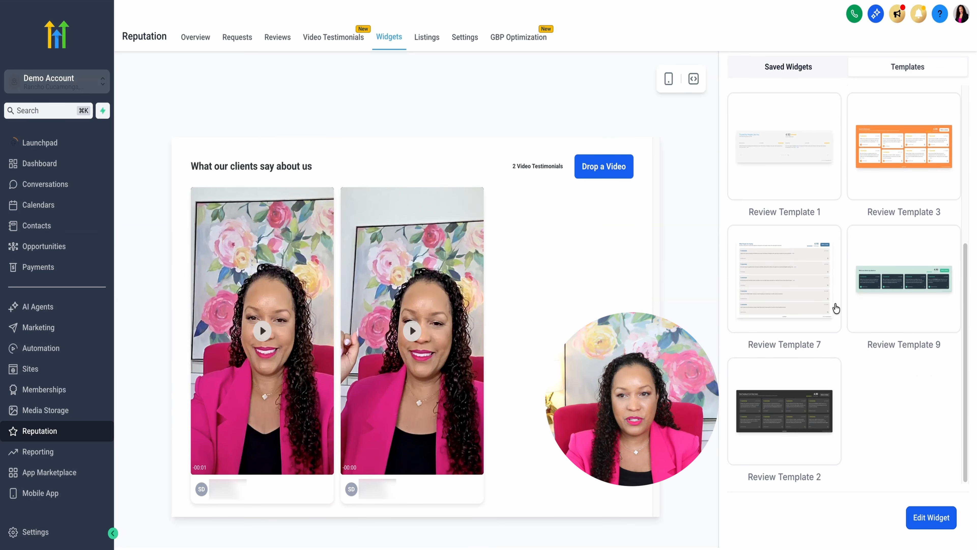
click(881, 264)
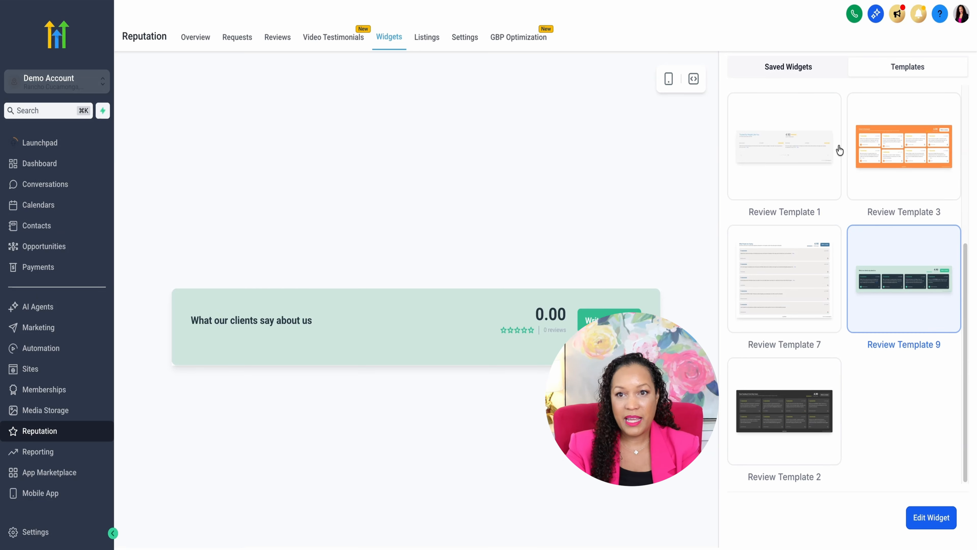
Return to the saved widgets and open the embed code of the Reviews widget
click(799, 71)
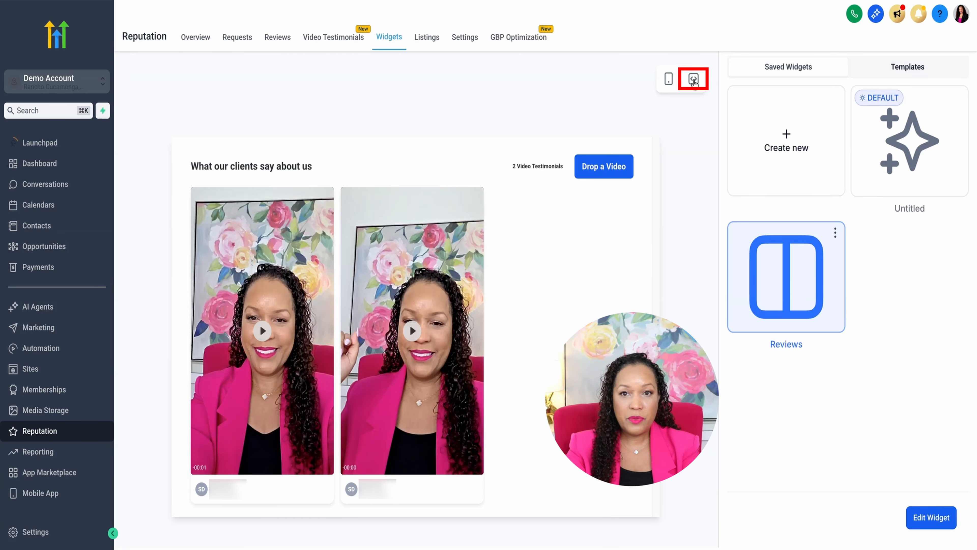
click(694, 78)
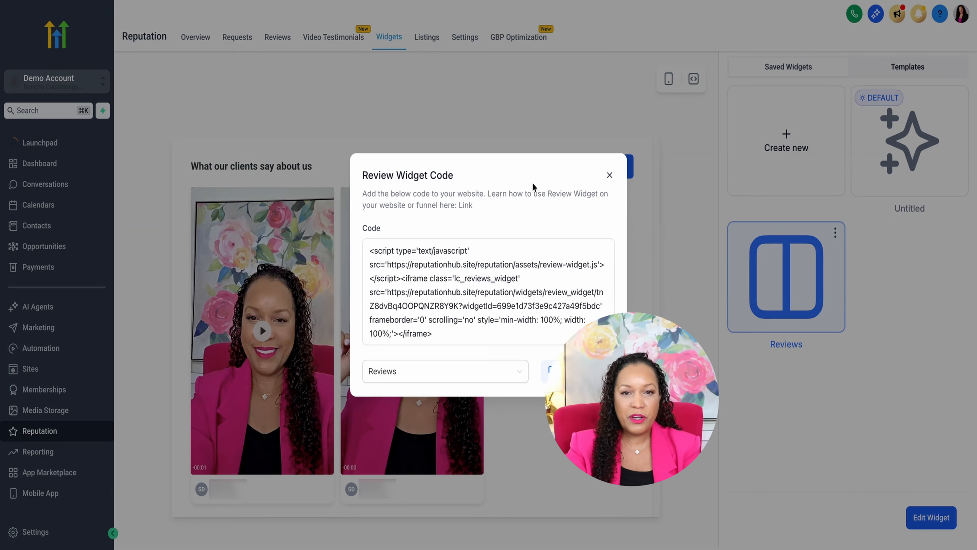